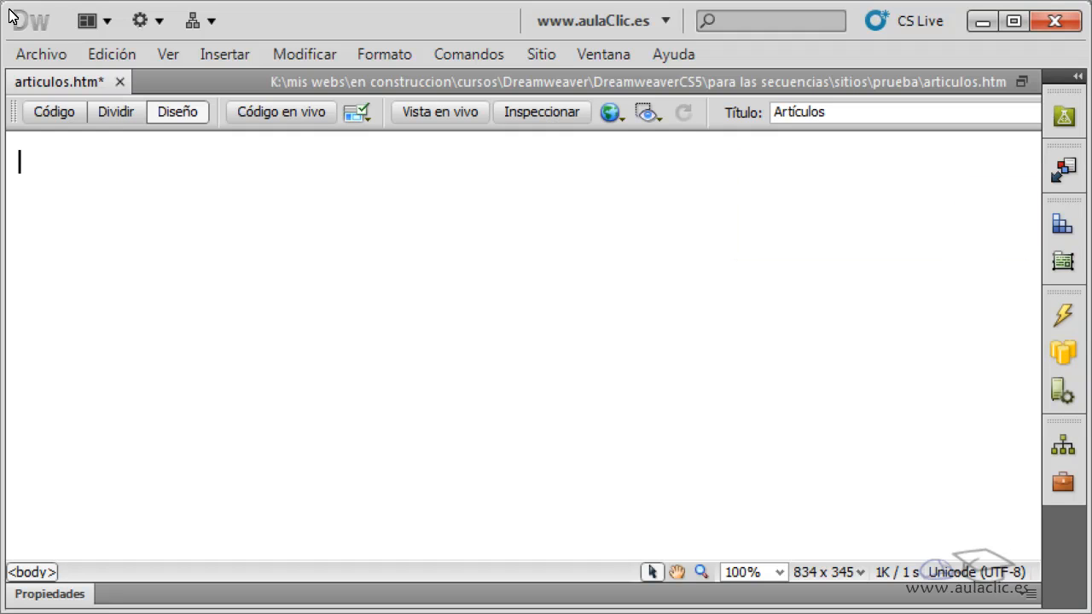
Start a new Spry data set with XML as the data type and articulos as its name.
click(1078, 76)
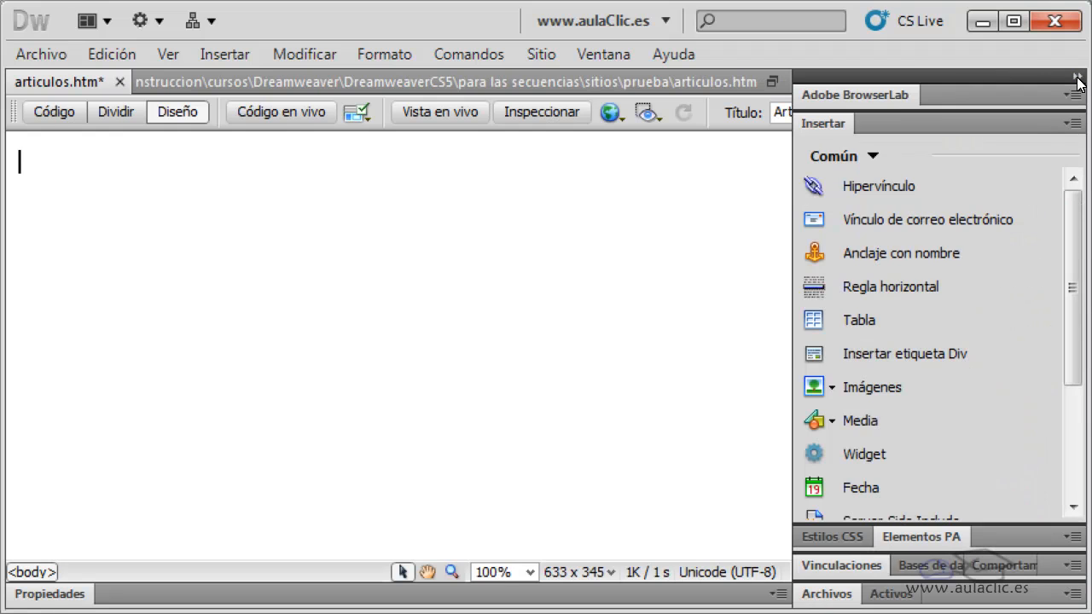
click(880, 154)
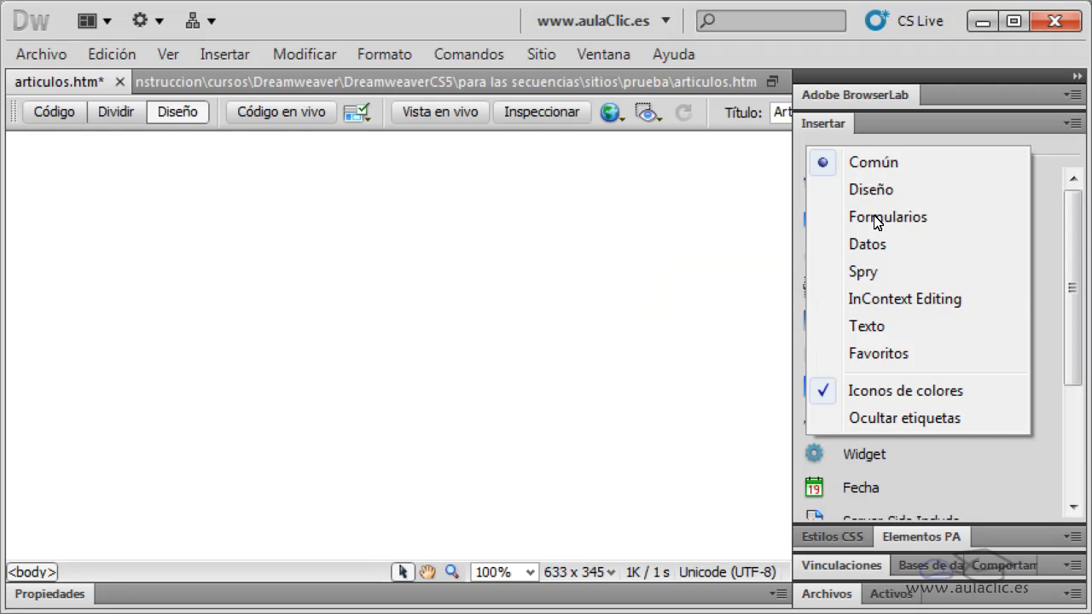
click(876, 278)
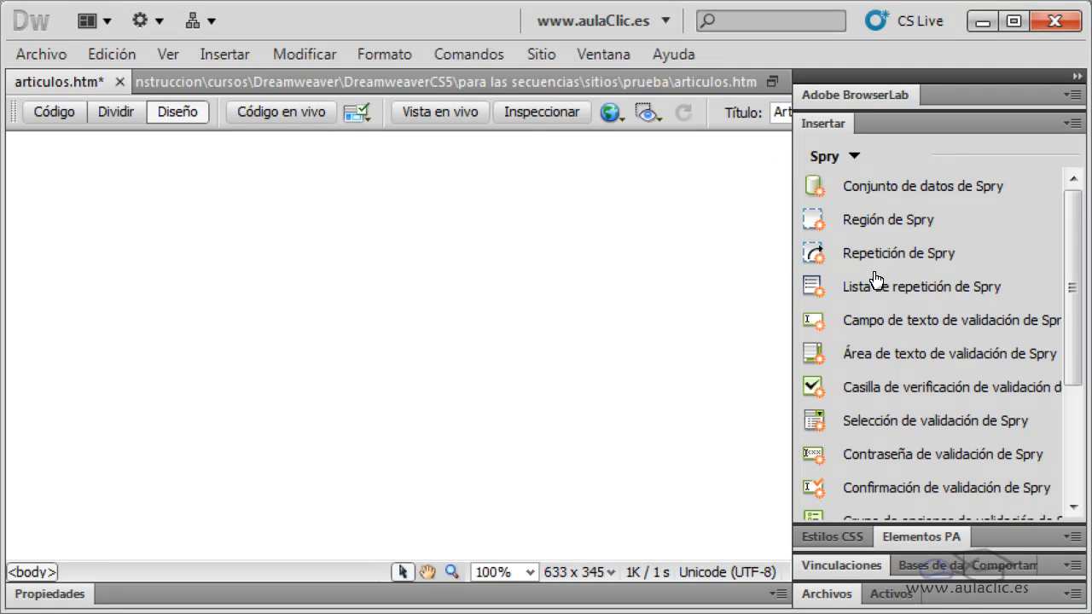
click(856, 196)
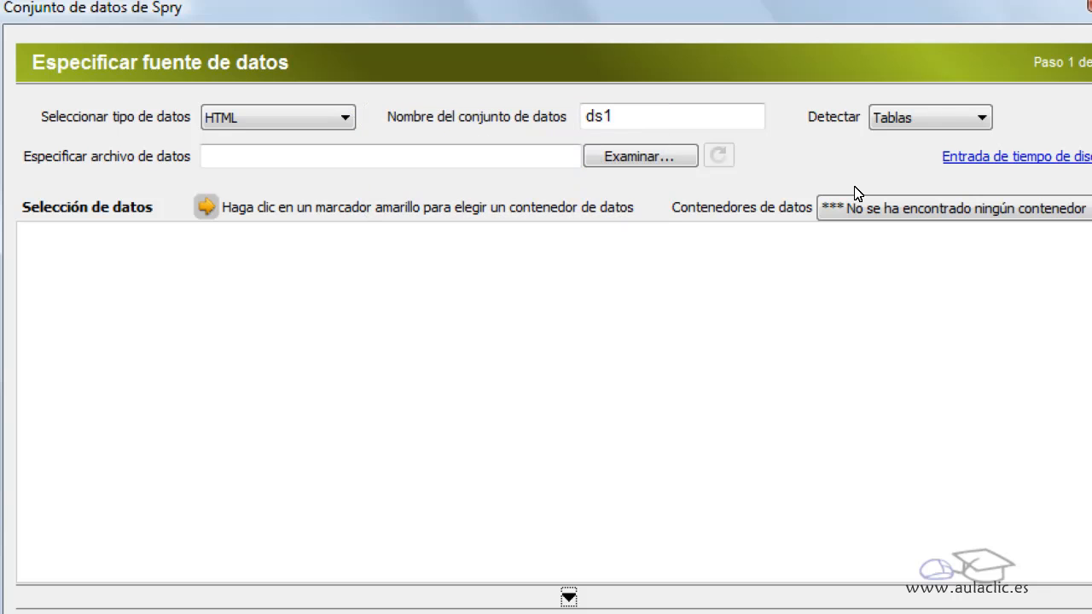
click(339, 120)
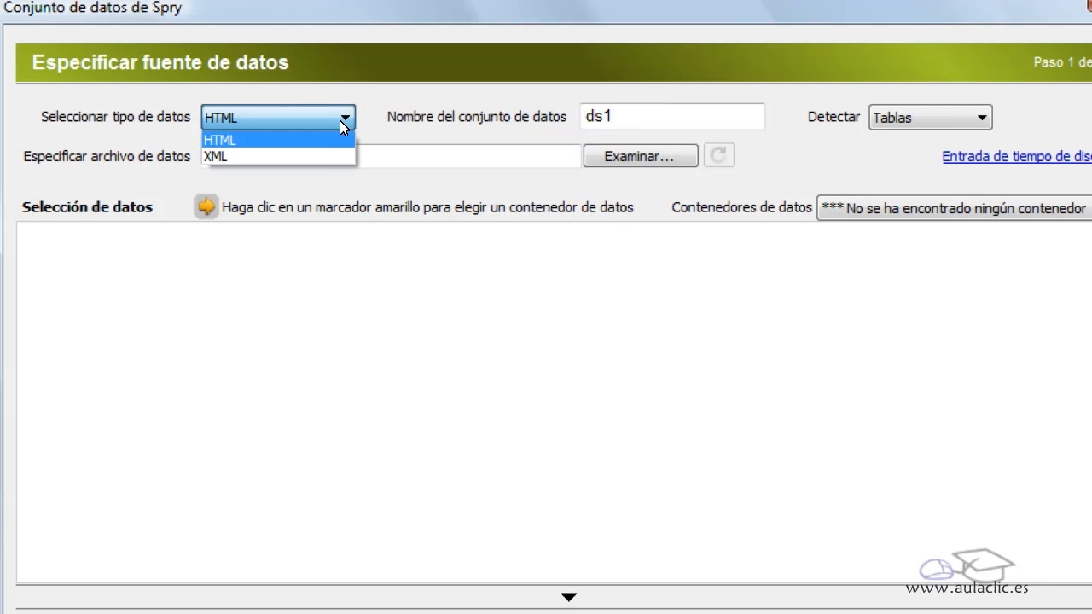
click(324, 157)
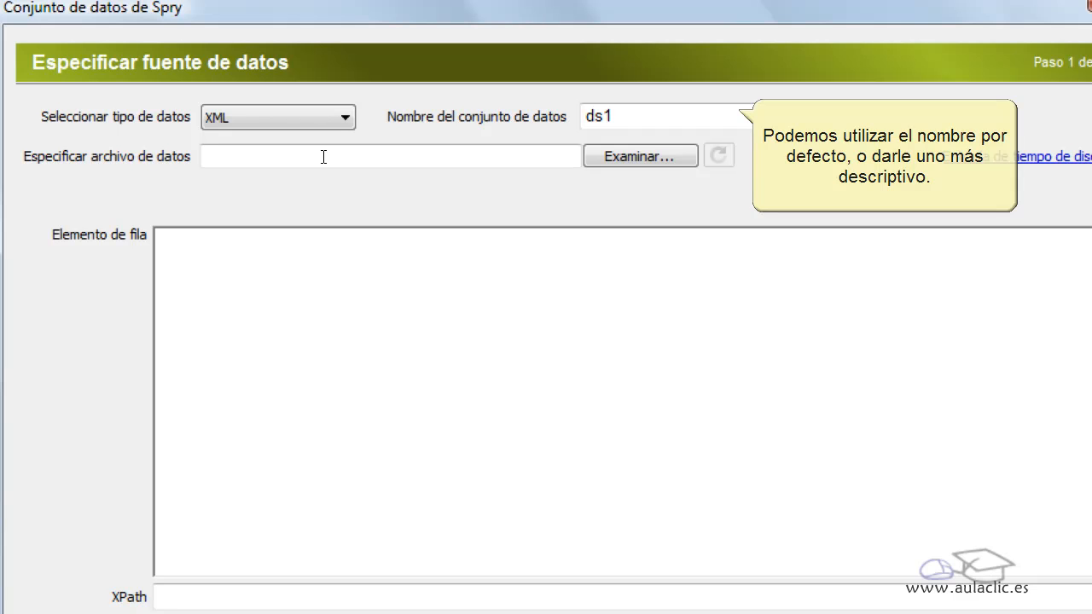
double_click(636, 117)
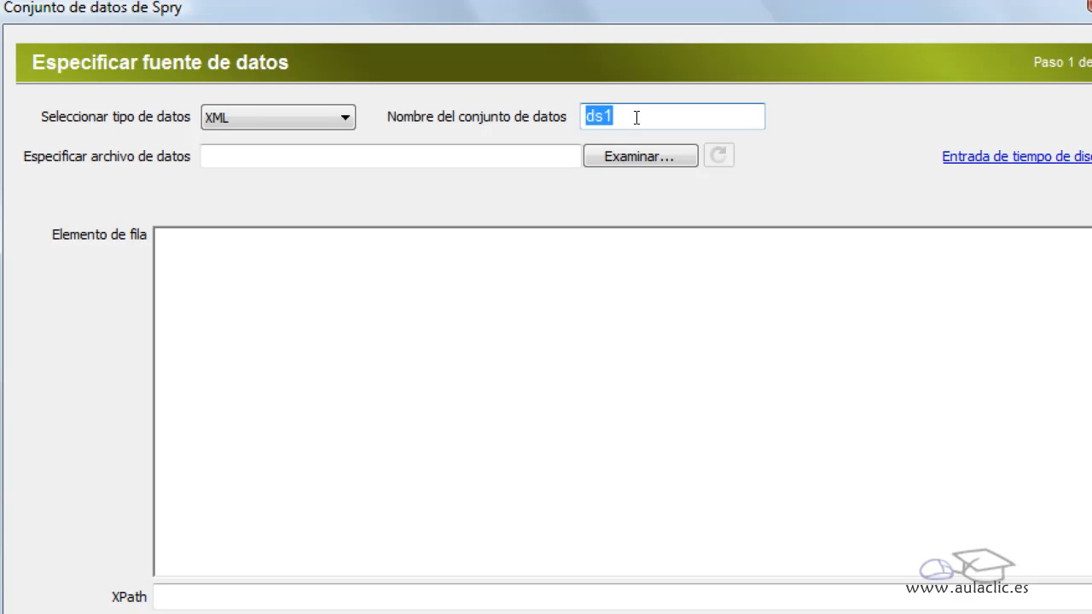
text(articulos)
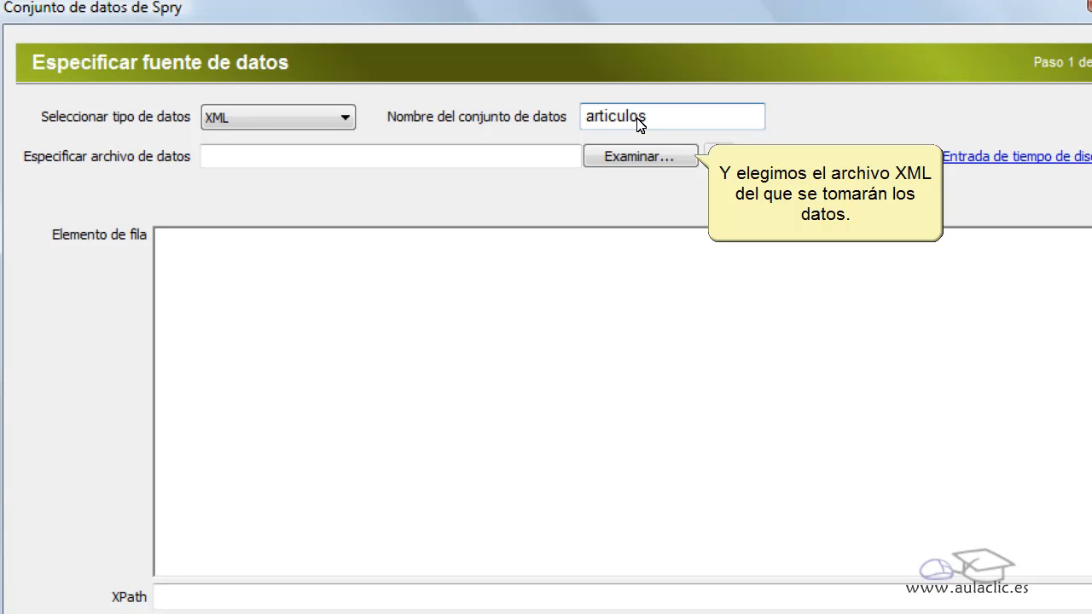
Use articulos_aulaclic.xml as the data file with item as the row element, and advance to the insertion options keeping the default data options.
click(671, 156)
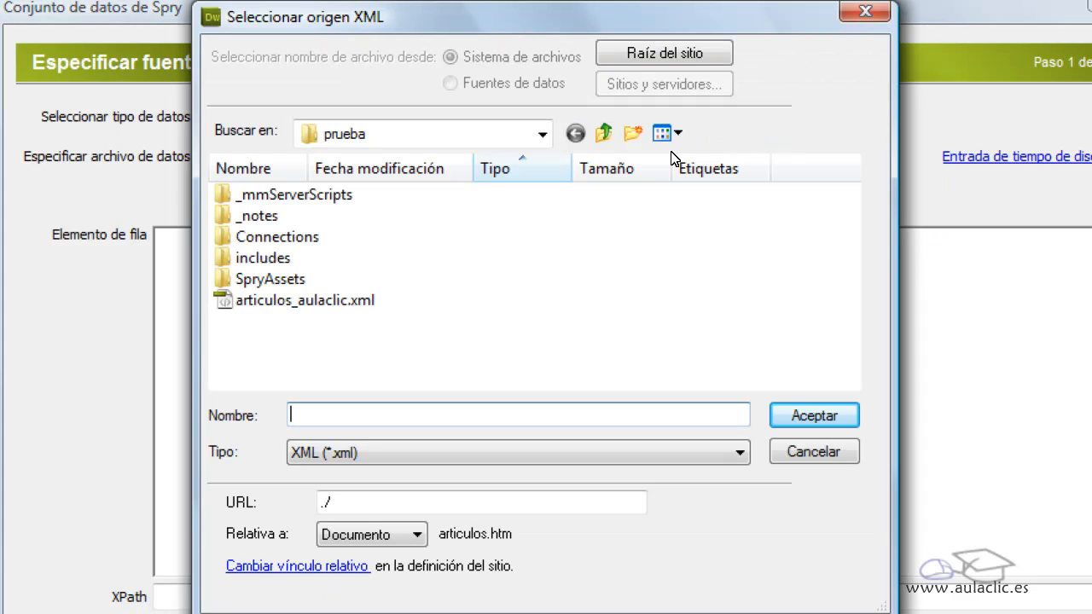
click(369, 301)
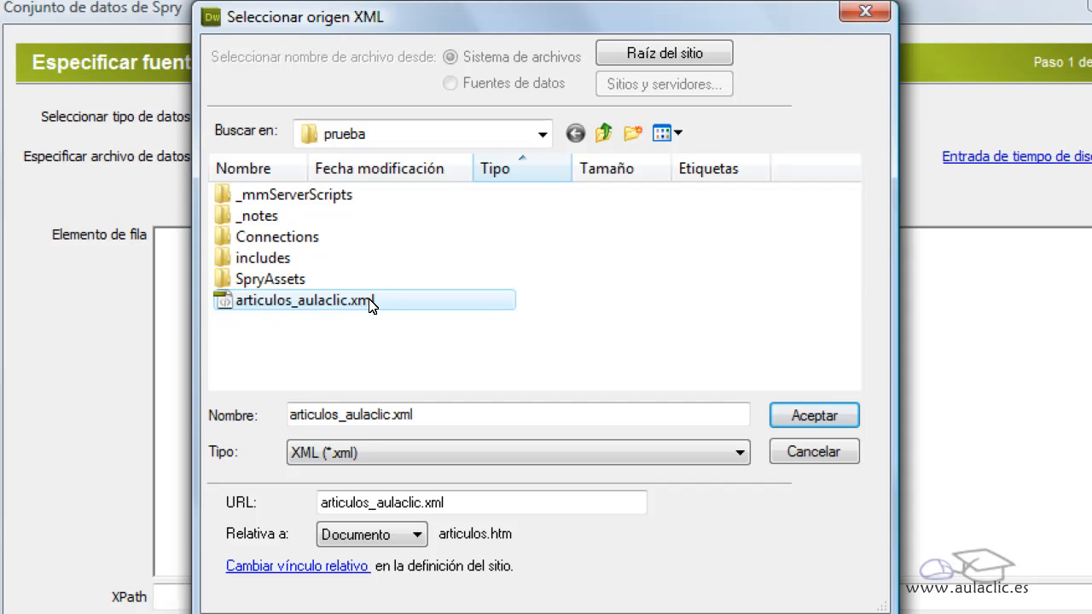
click(804, 413)
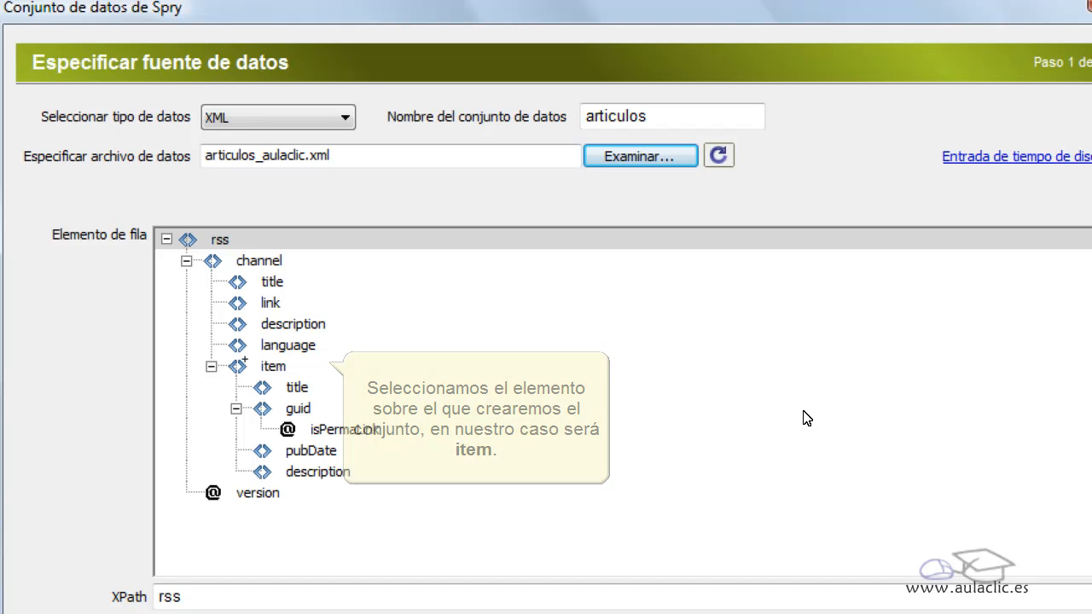
click(271, 369)
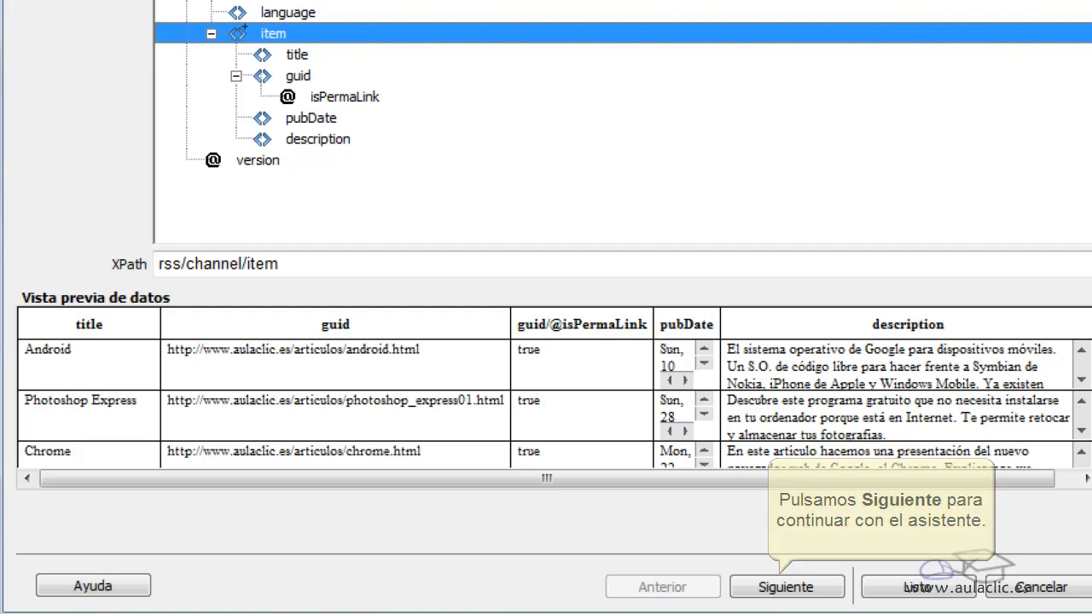
click(789, 587)
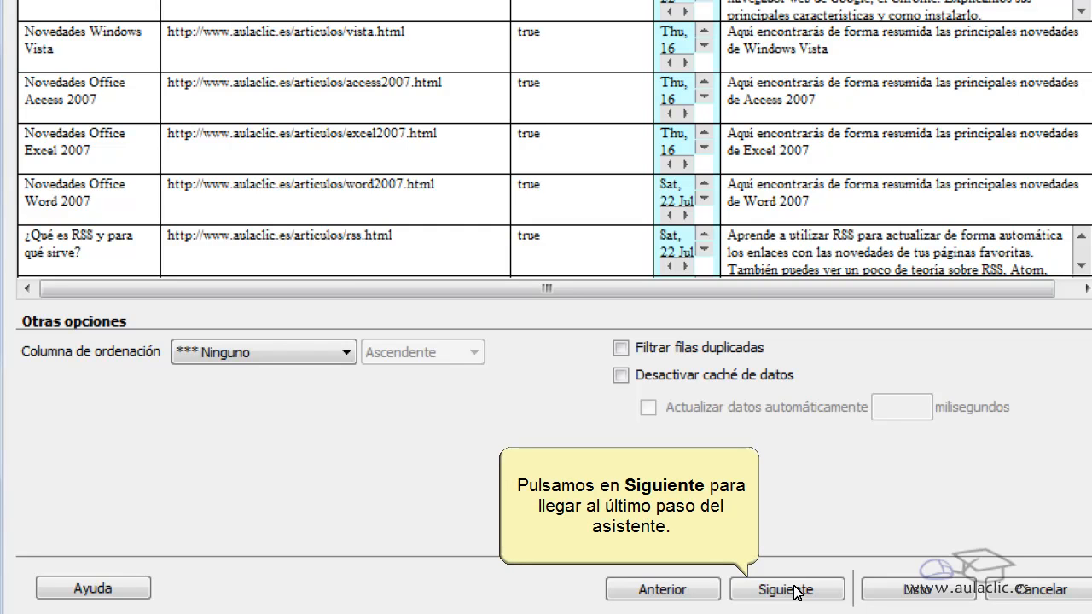
click(786, 589)
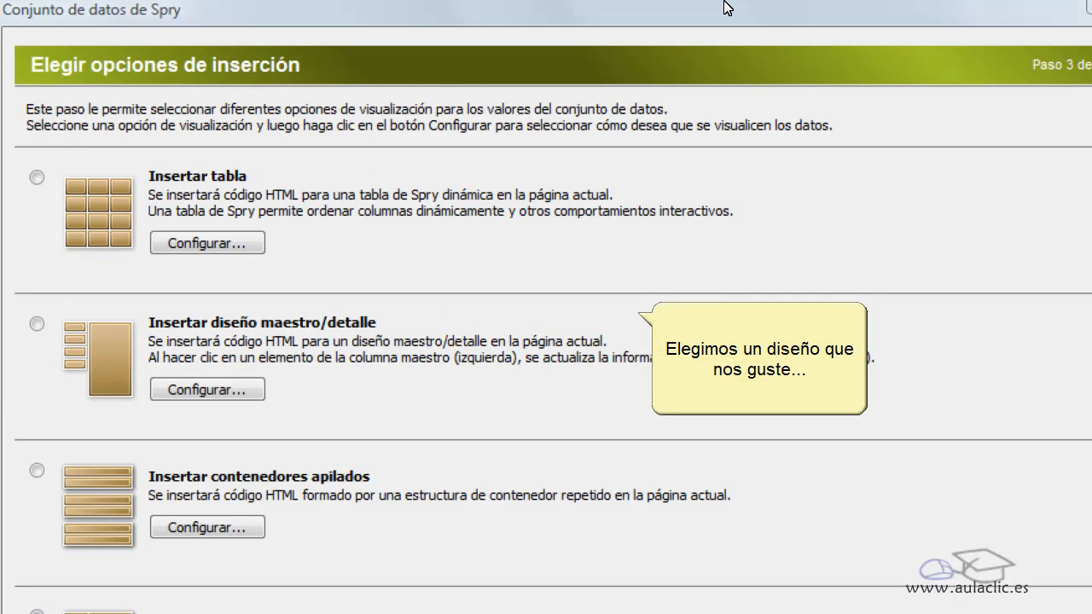
Choose the master/detail layout for the data set and add pubDate to its master columns.
click(39, 324)
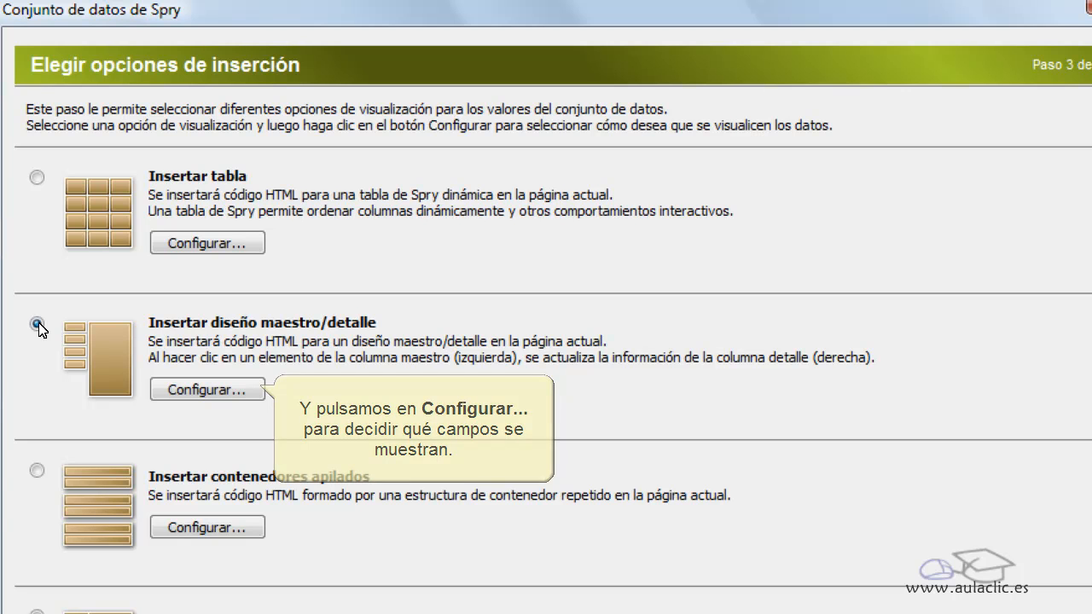
click(206, 388)
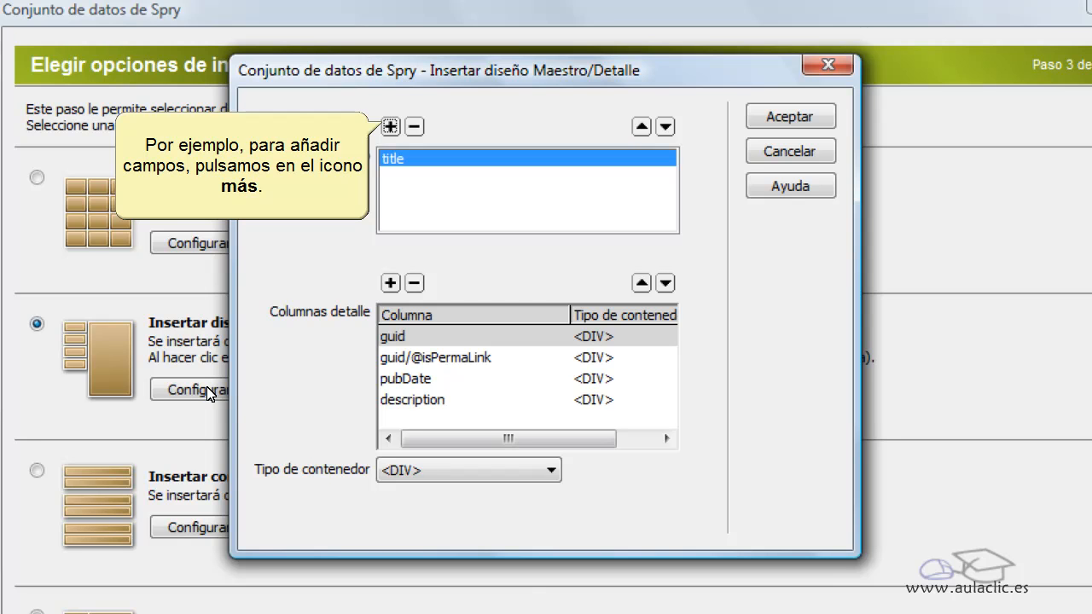
click(389, 126)
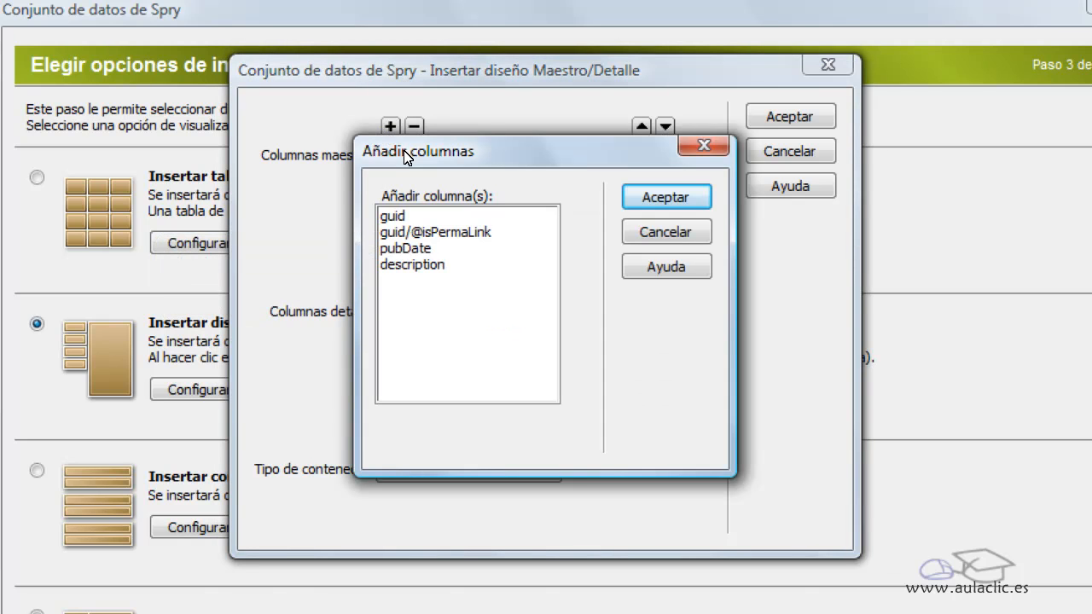
click(414, 249)
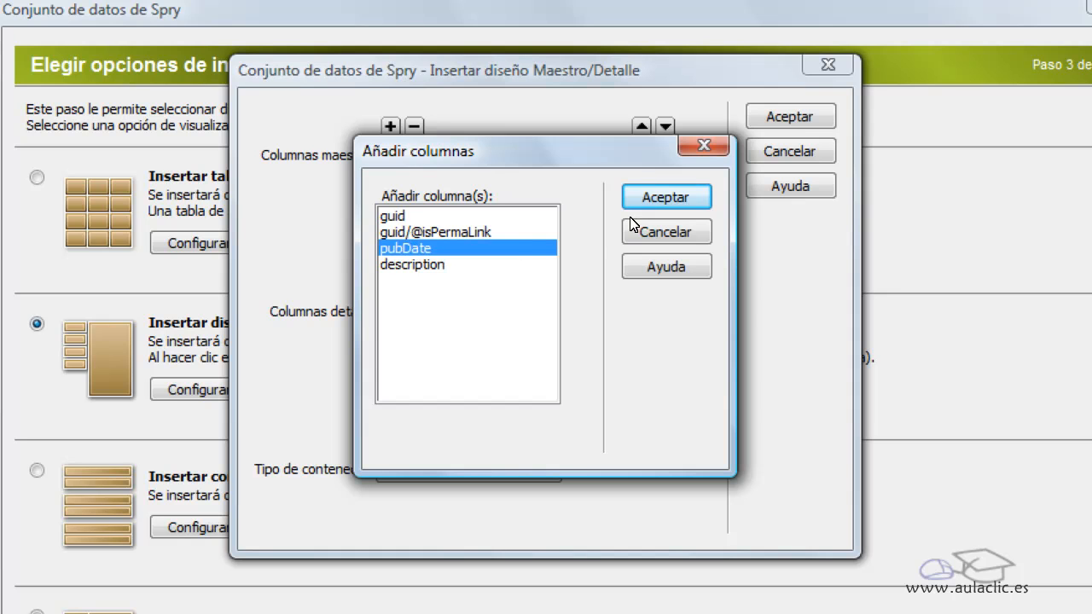
click(649, 197)
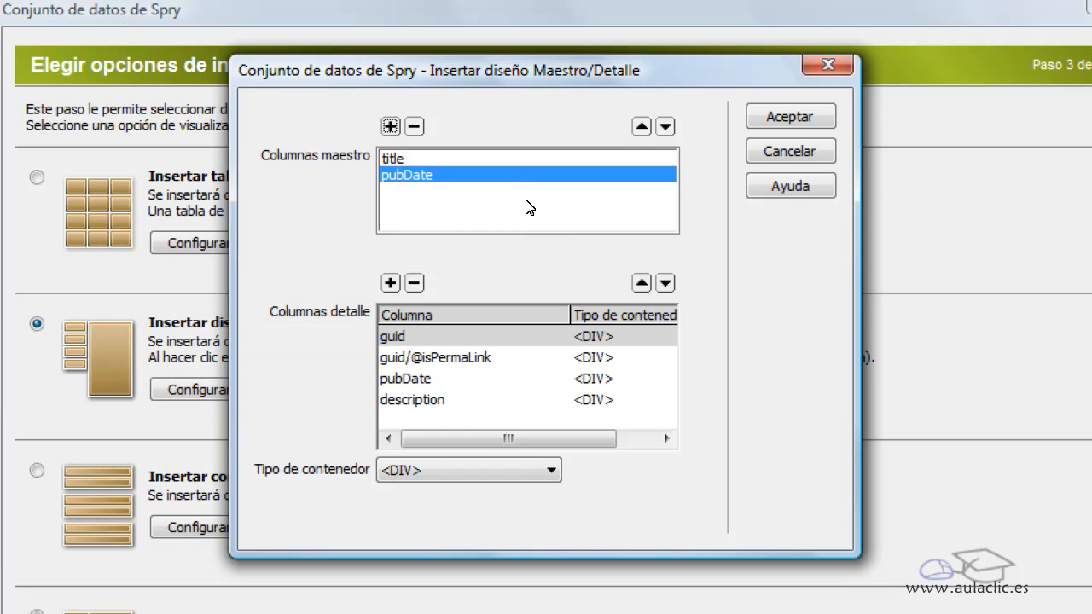
click(413, 283)
click(414, 283)
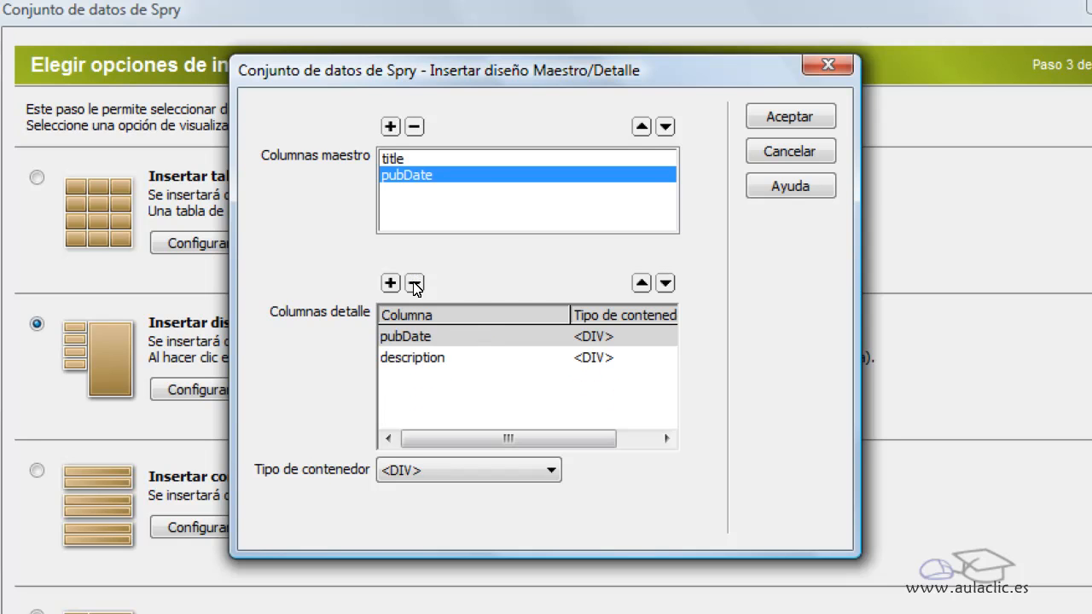
click(414, 283)
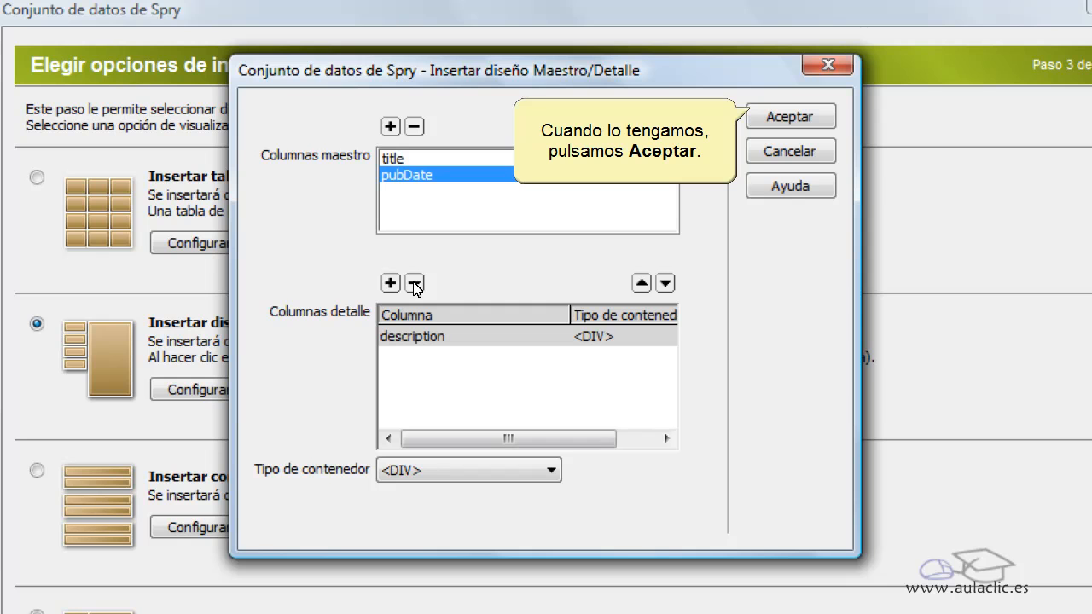
click(763, 124)
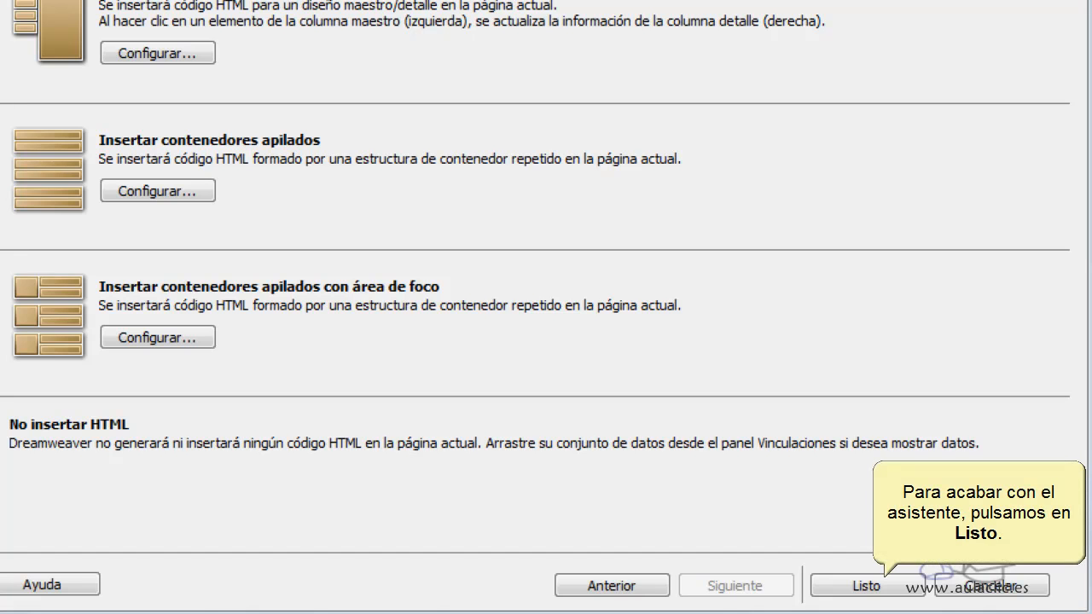
click(869, 588)
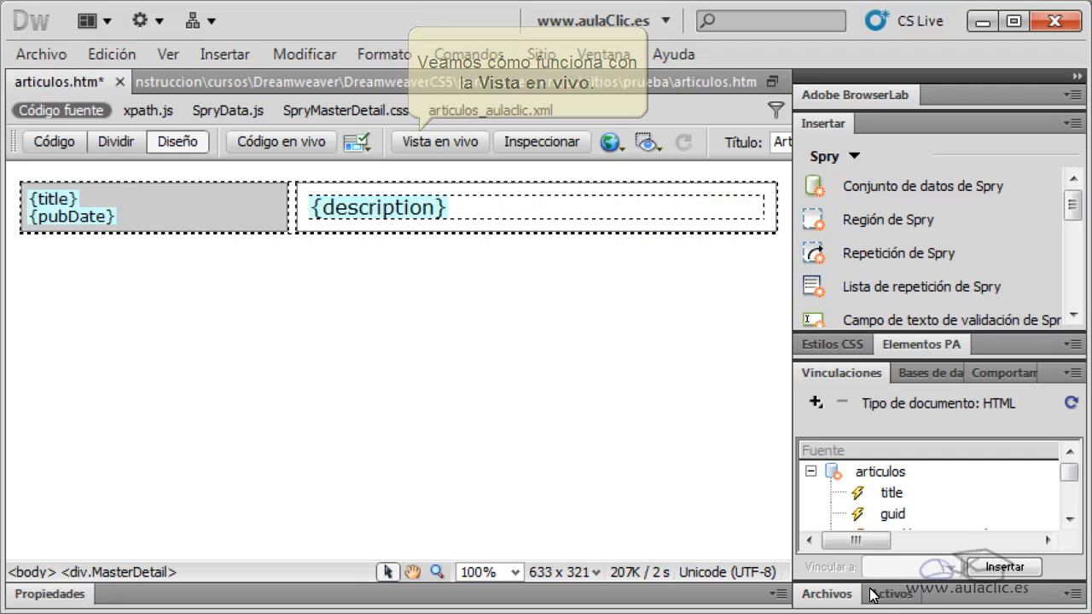
Preview the page live, check the descriptions for Photoshop Express and Chrome, and return to the design.
click(413, 143)
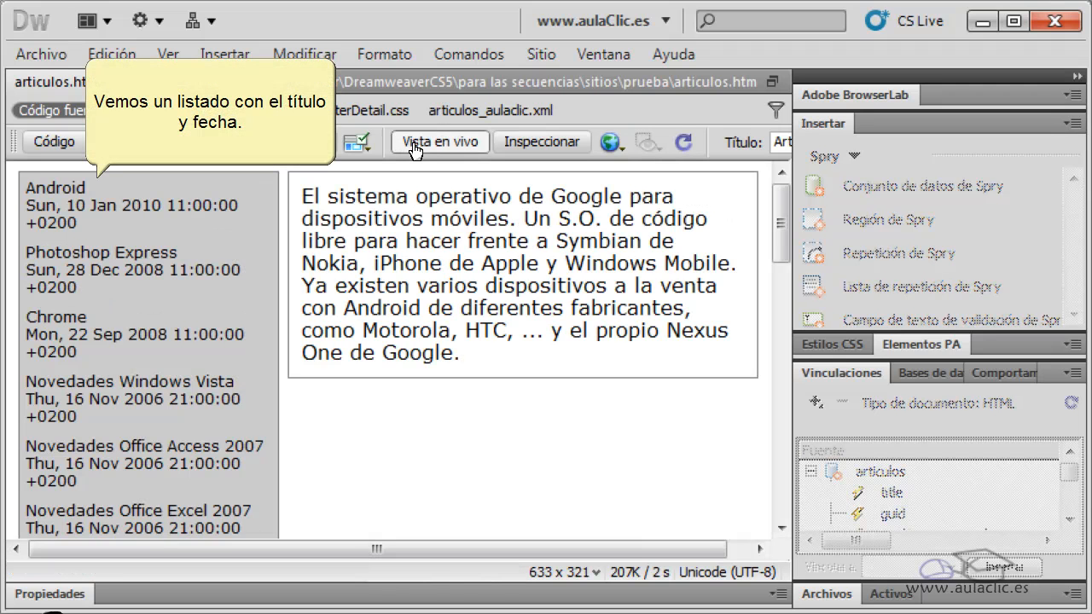
click(132, 269)
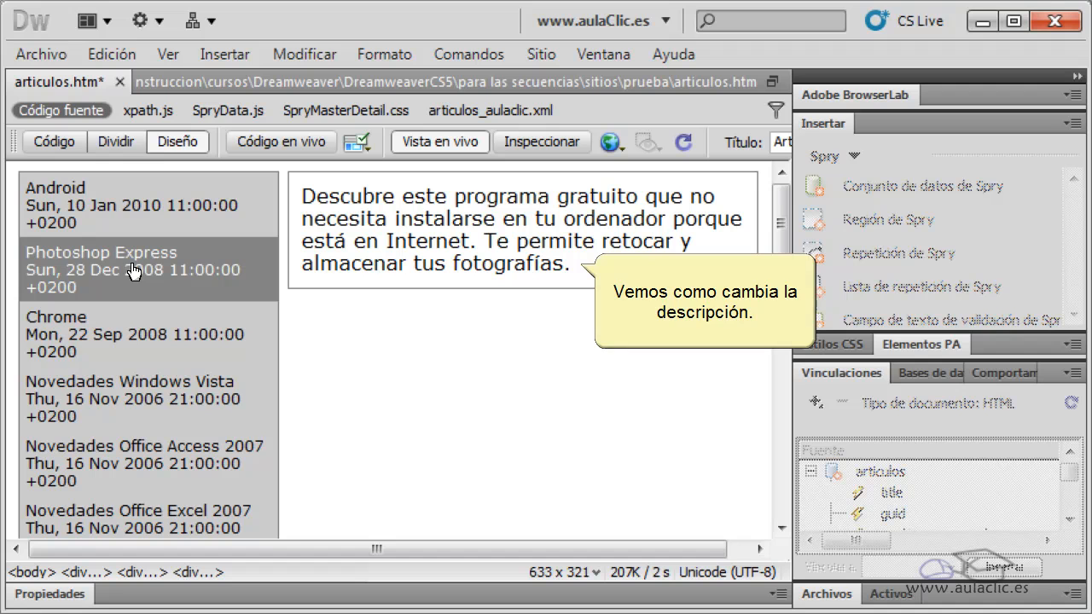
click(174, 343)
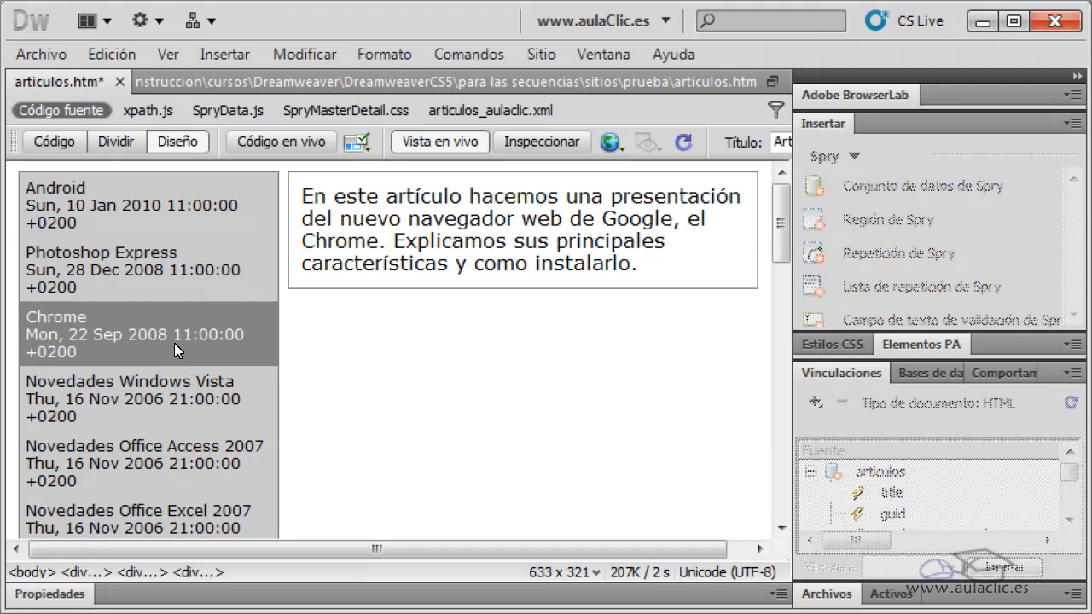
click(437, 144)
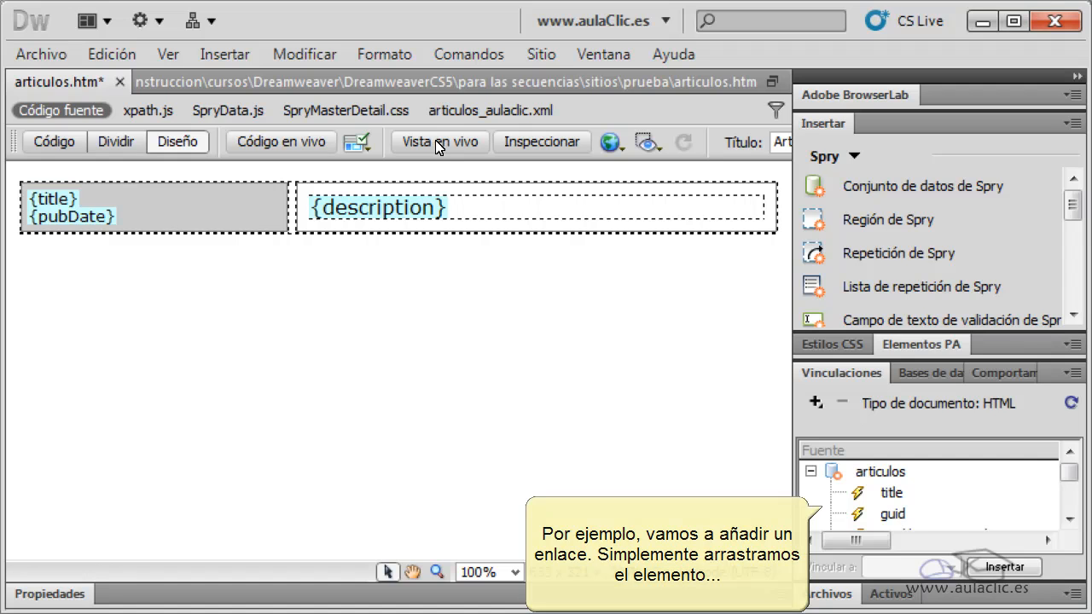
Insert the guid field below {description} in the detail region and turn it into a link to #.
drag(892, 515, 475, 215)
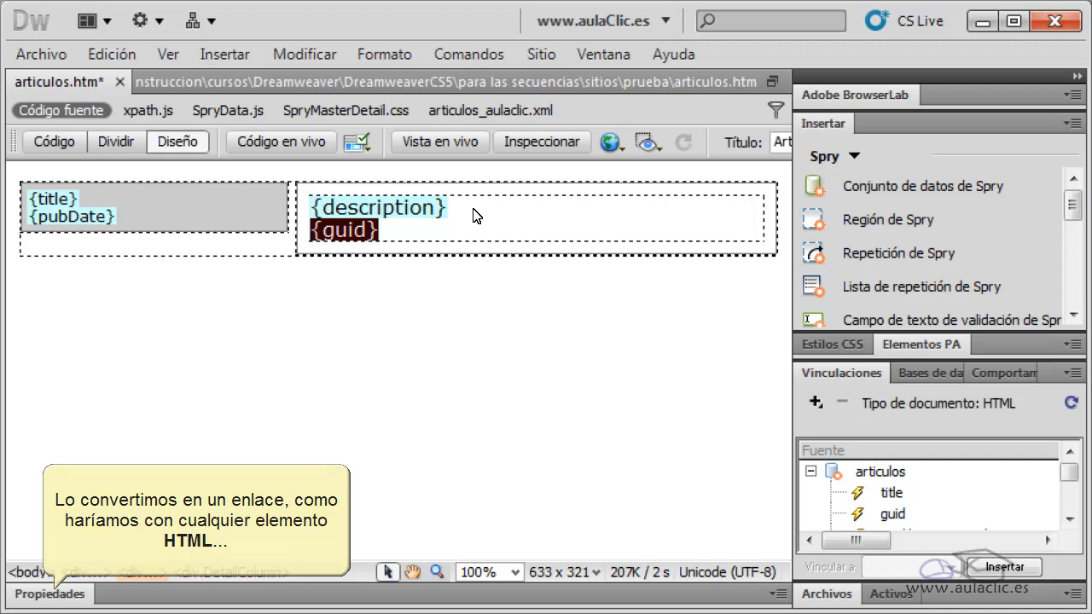
click(73, 594)
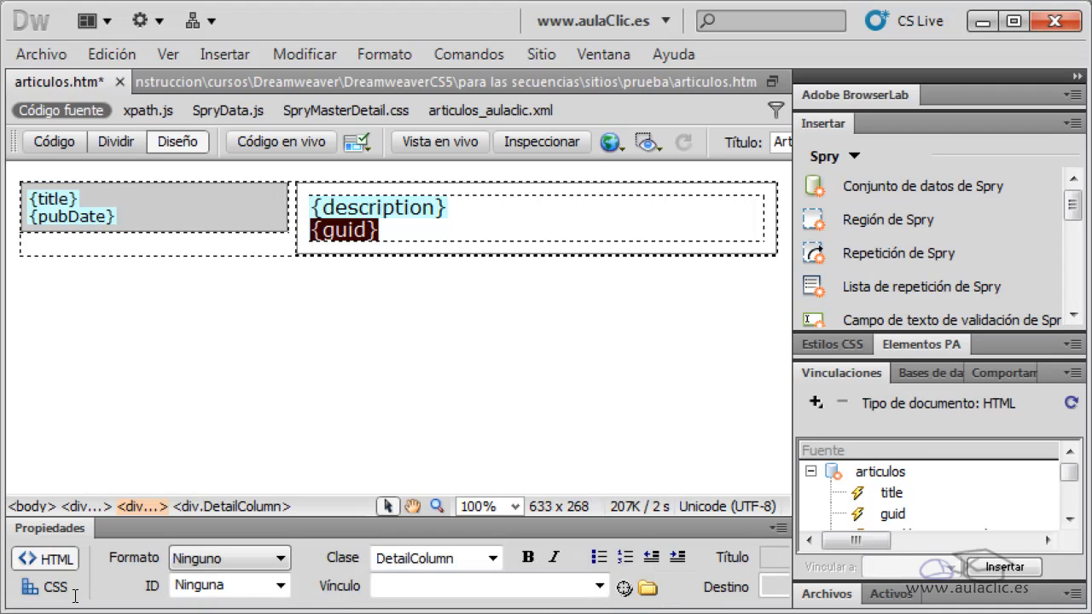
click(390, 585)
text(#)
key(Return)
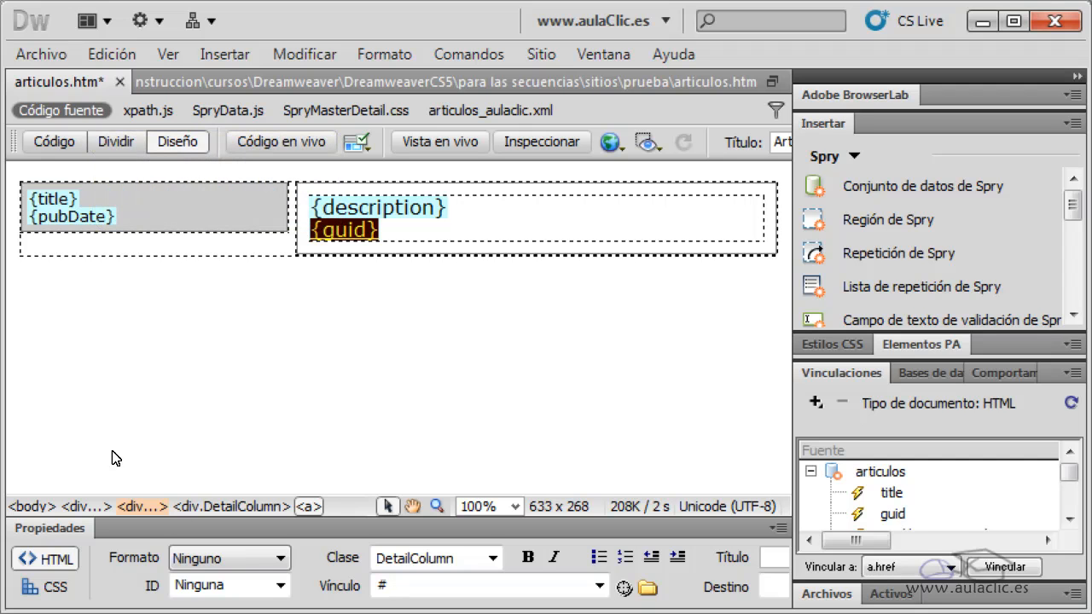
Replace the link's href value with {guid} in the page code and preview the page live.
click(40, 143)
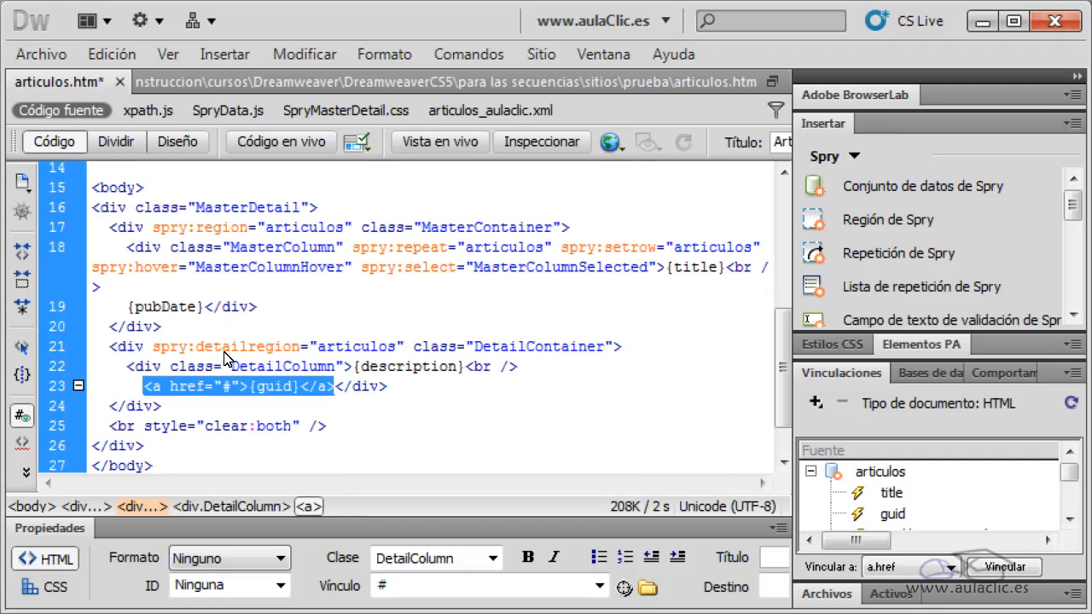
double_click(226, 386)
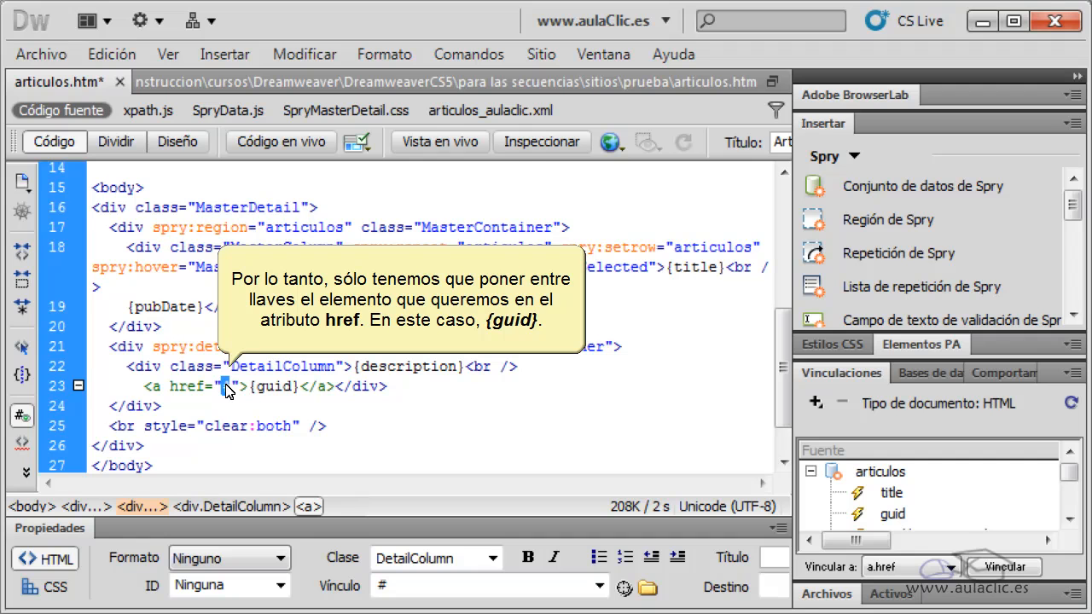
text({guid})
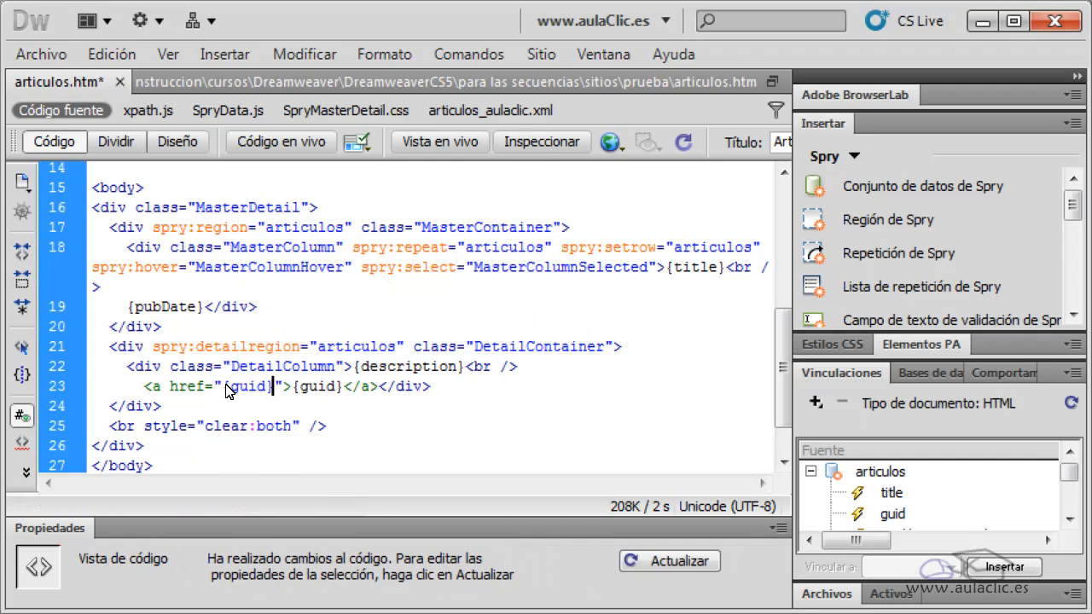
click(194, 144)
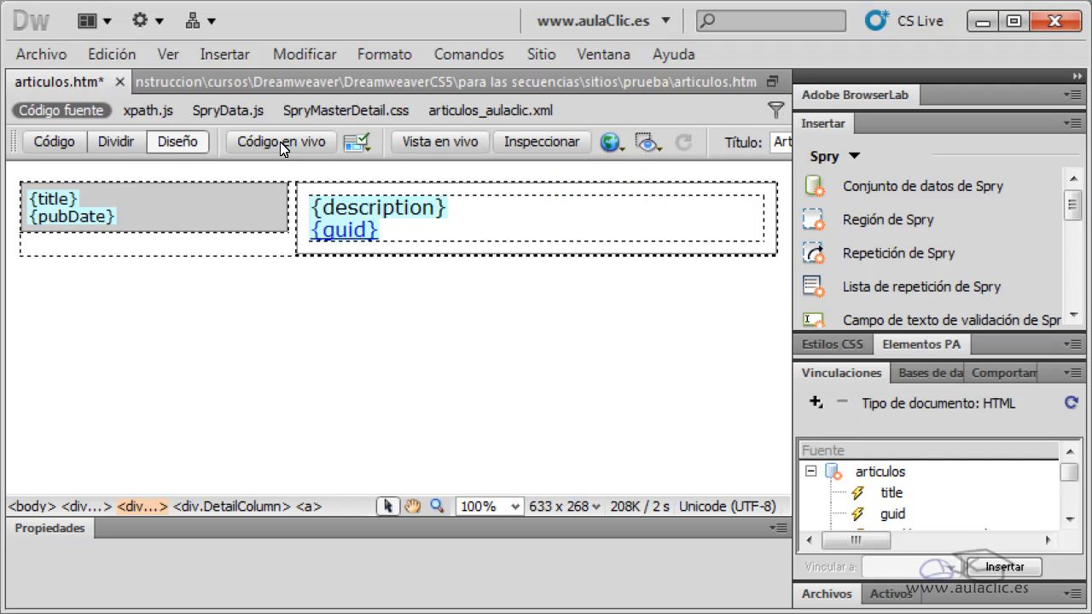
click(415, 142)
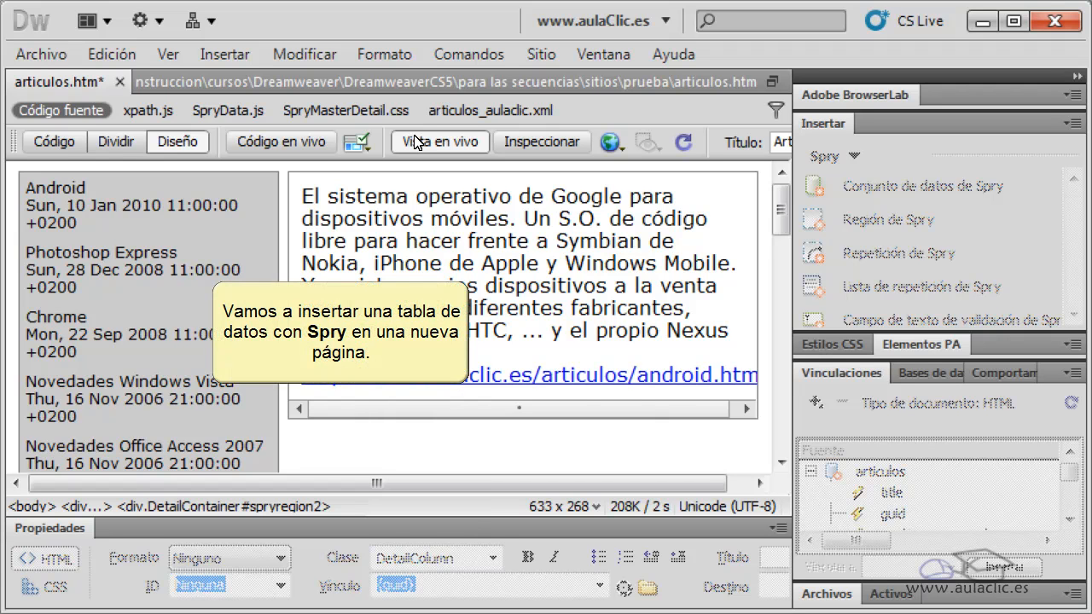
Create a new blank HTML page with no layout and the XHTML 1.0 Transitional document type.
click(54, 57)
click(69, 81)
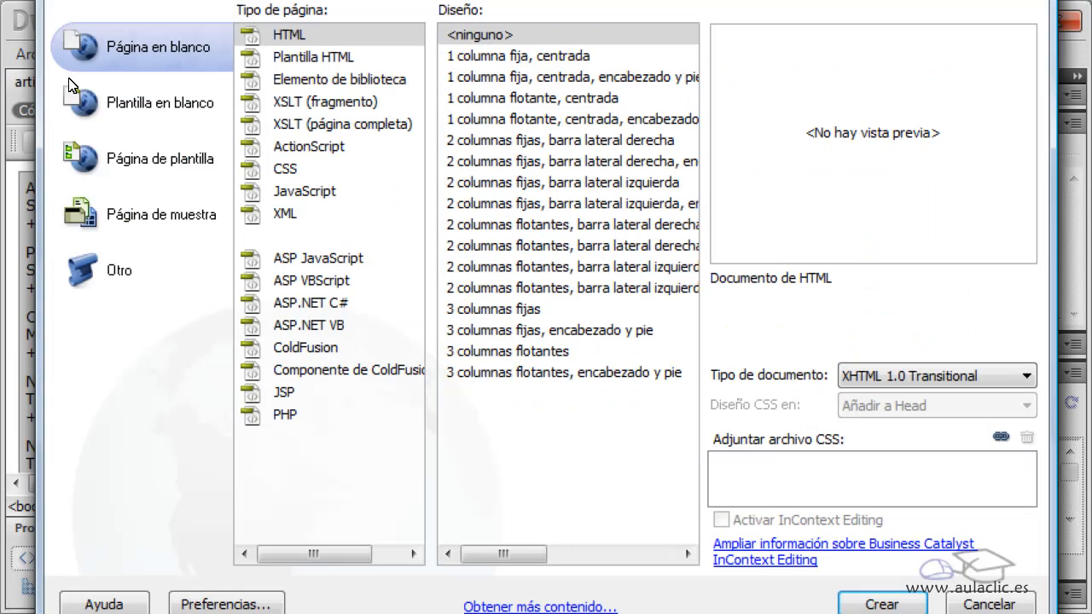
click(868, 602)
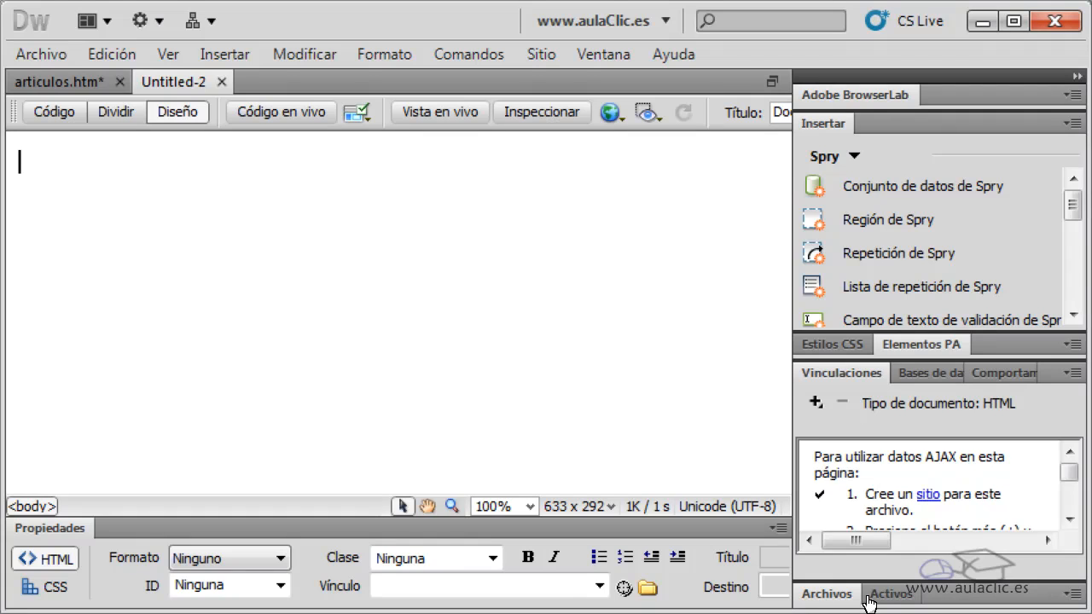
Define an XML Spry data set named articulos from articulos_aulaclic.xml with item as the row element, and continue to the data options.
click(890, 188)
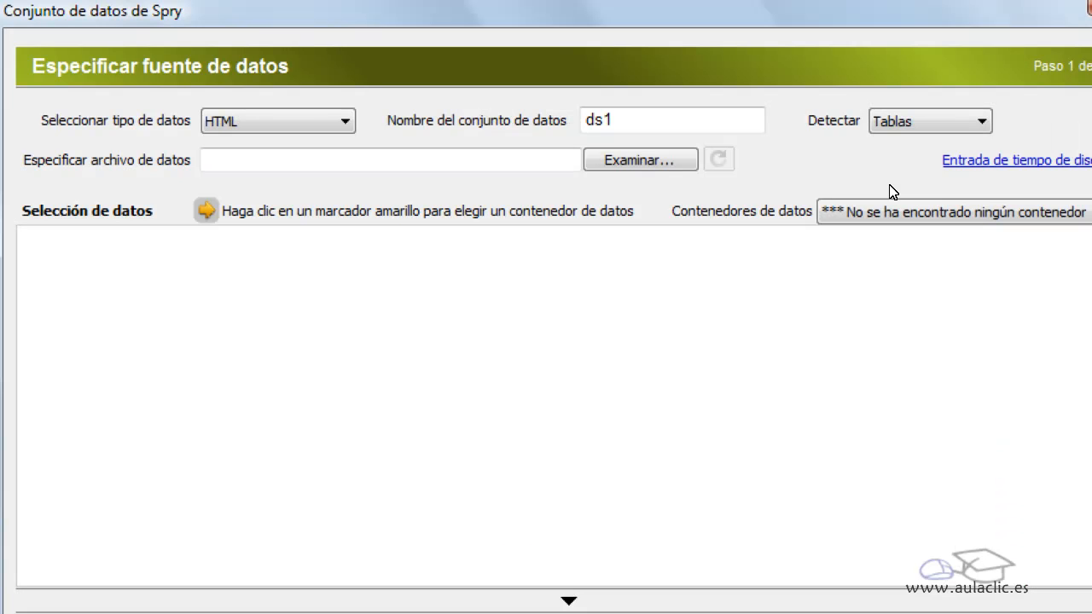
click(312, 124)
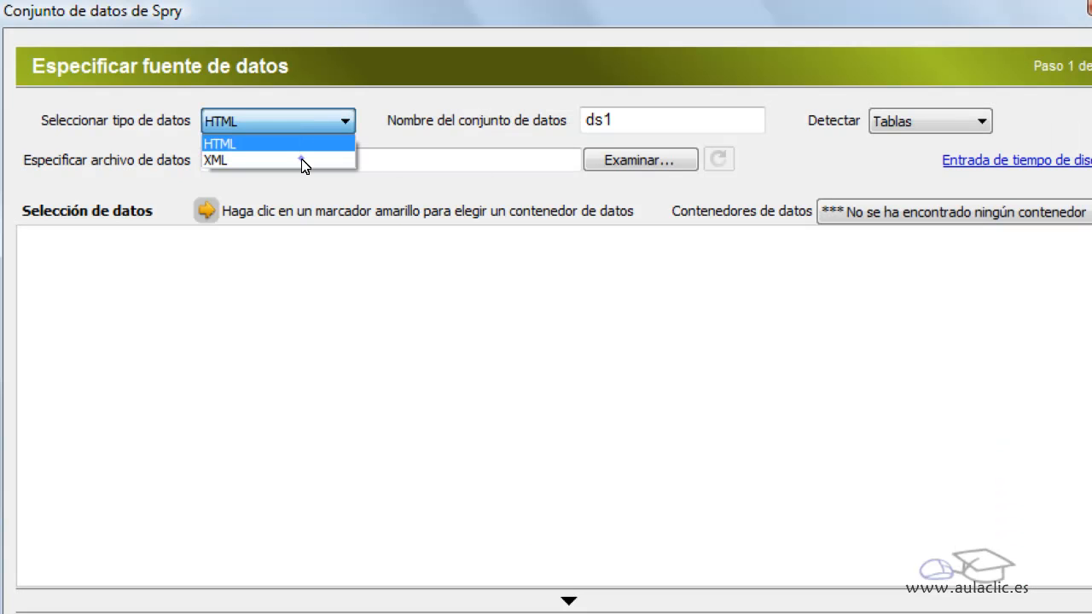
click(301, 160)
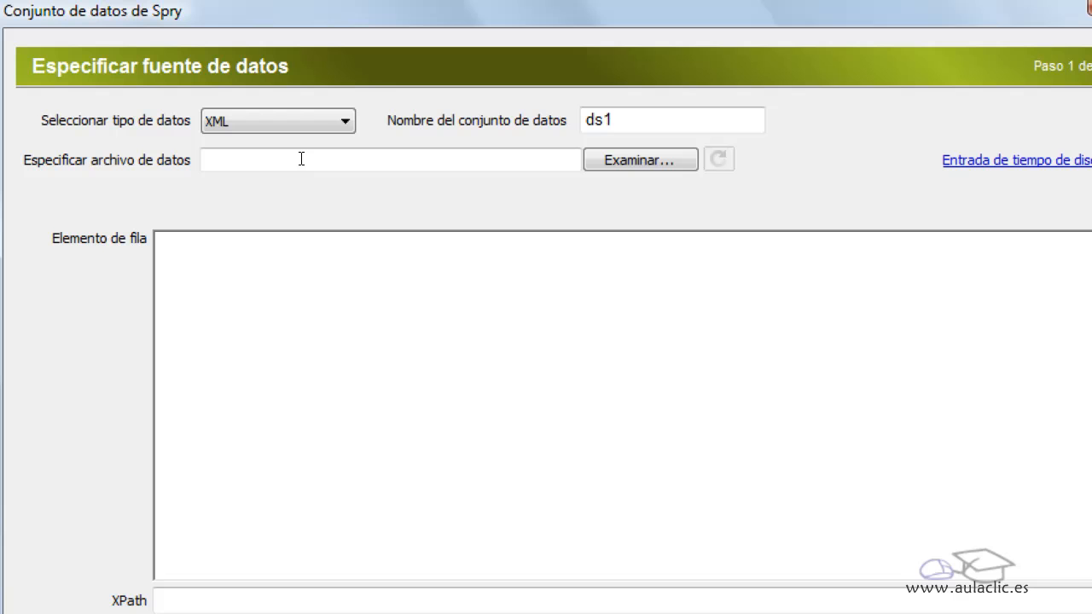
double_click(587, 121)
text(articulos)
click(494, 159)
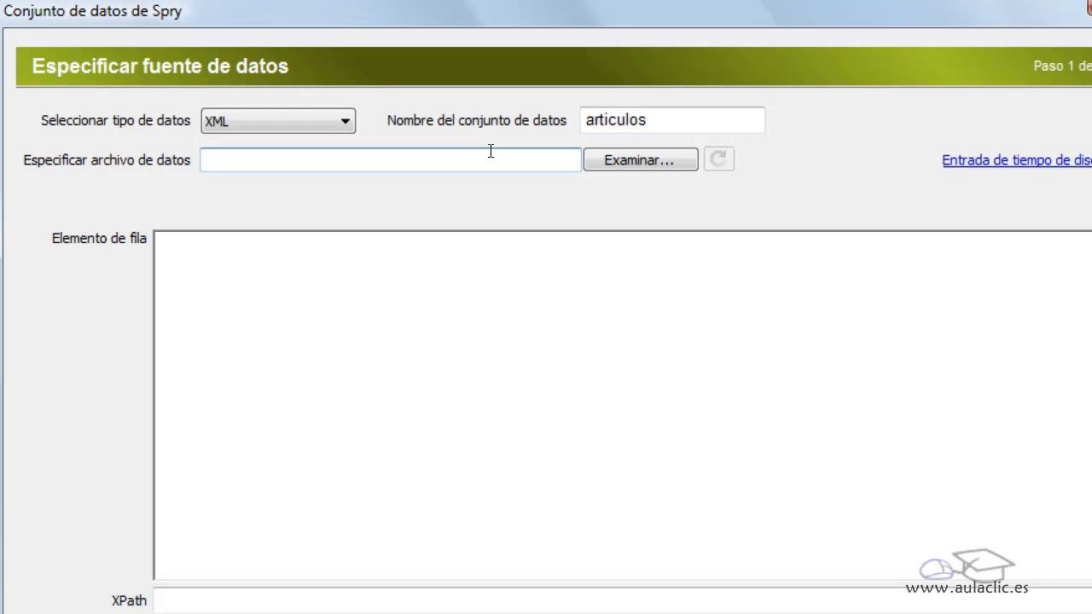
text(articulos_aulaclic.xml)
click(274, 369)
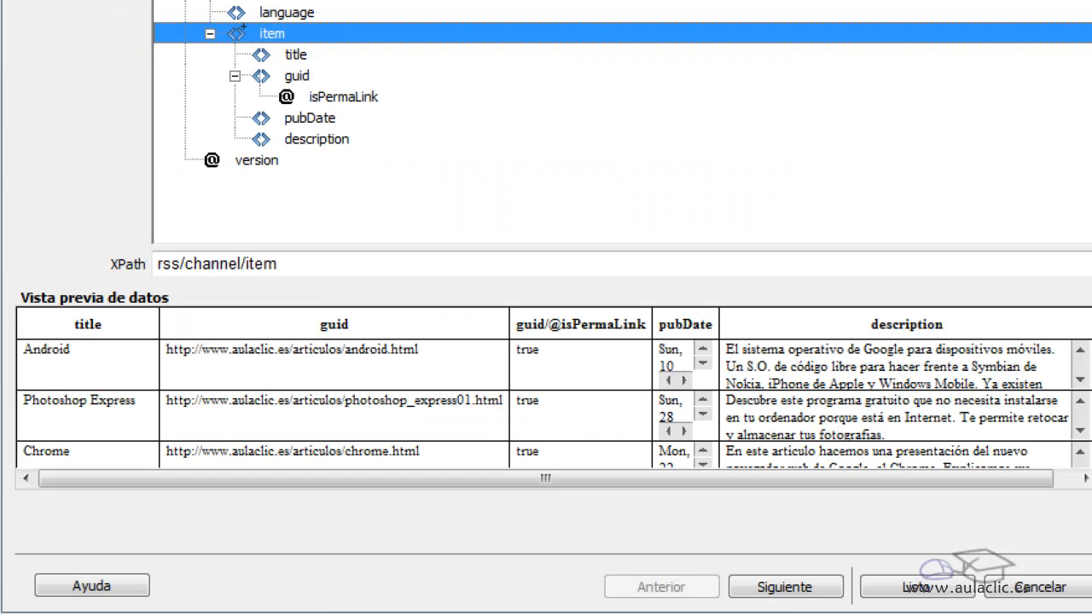
click(824, 585)
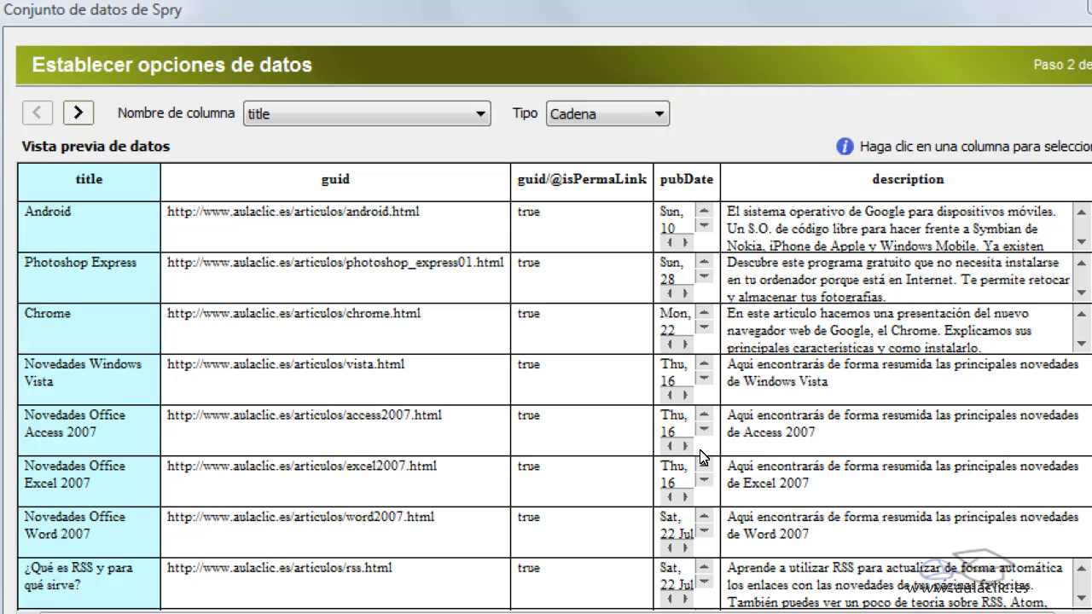
Set the pubDate column's type to Fecha and continue to the insertion options.
click(674, 189)
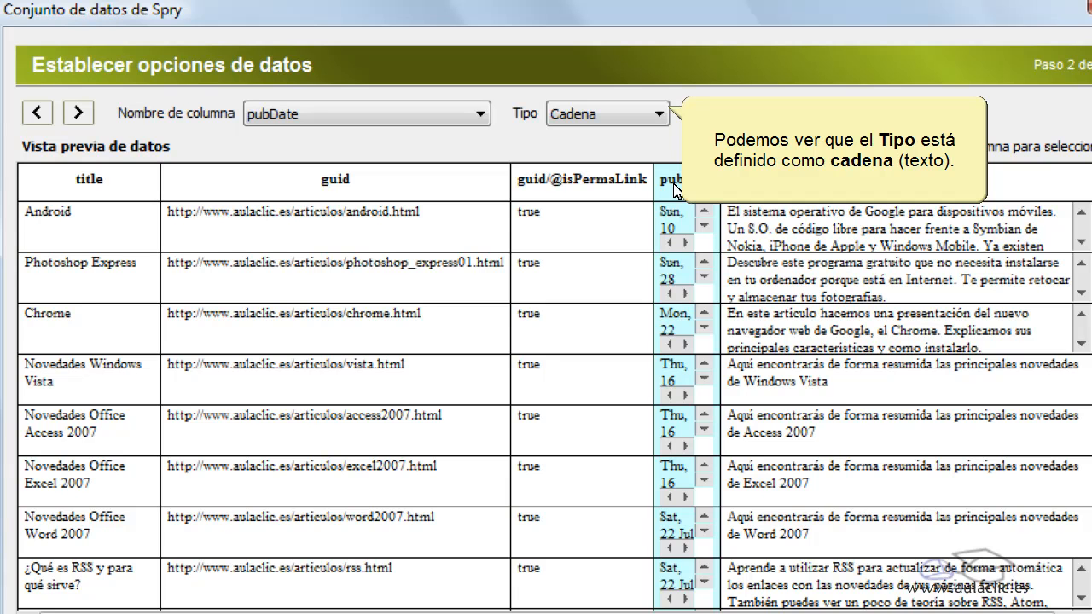
click(655, 116)
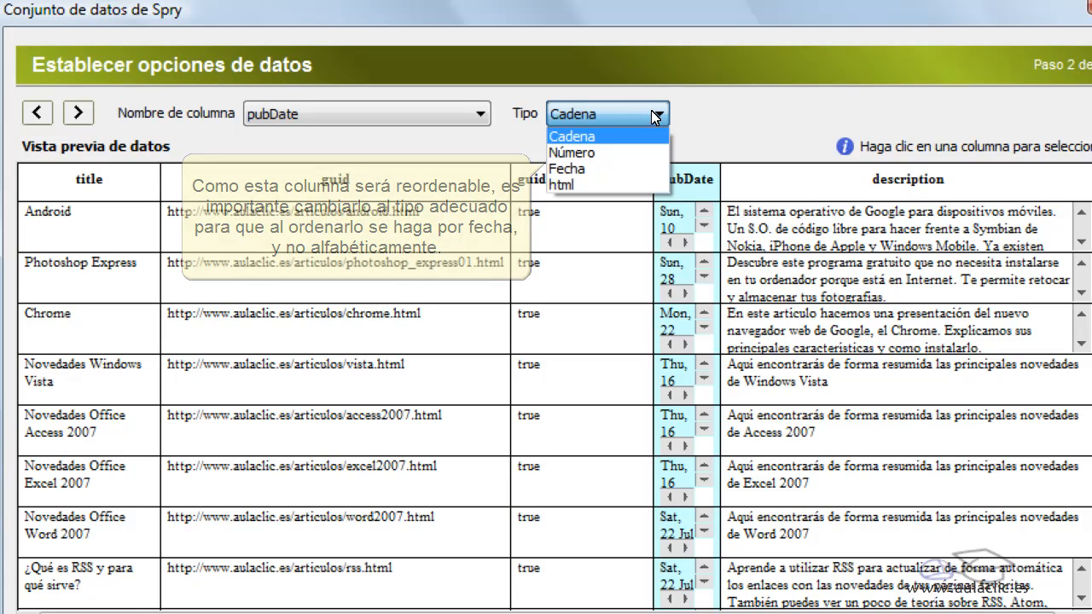
click(607, 177)
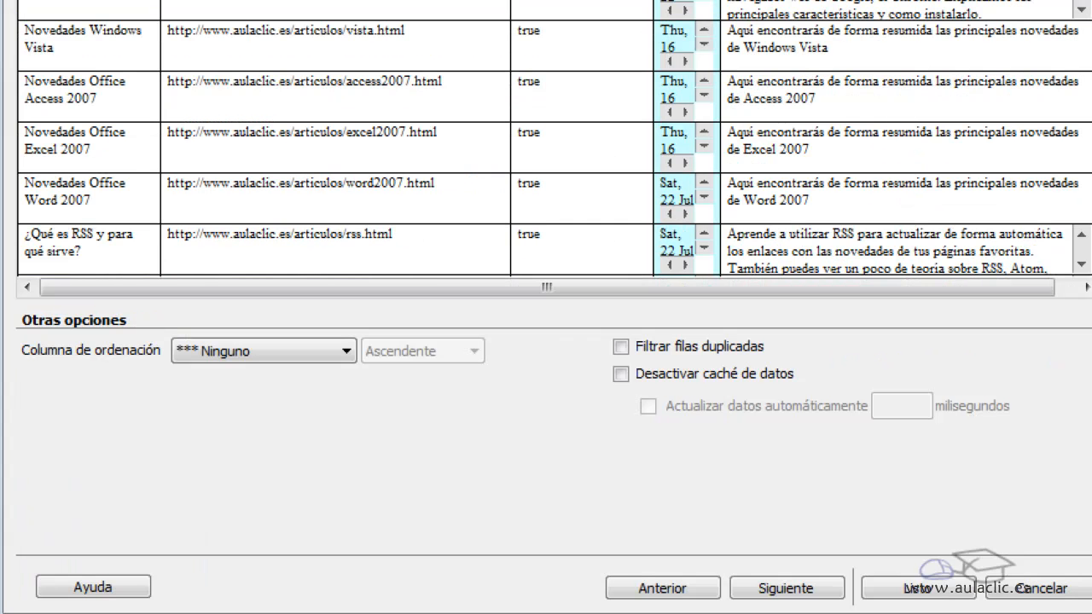
click(786, 588)
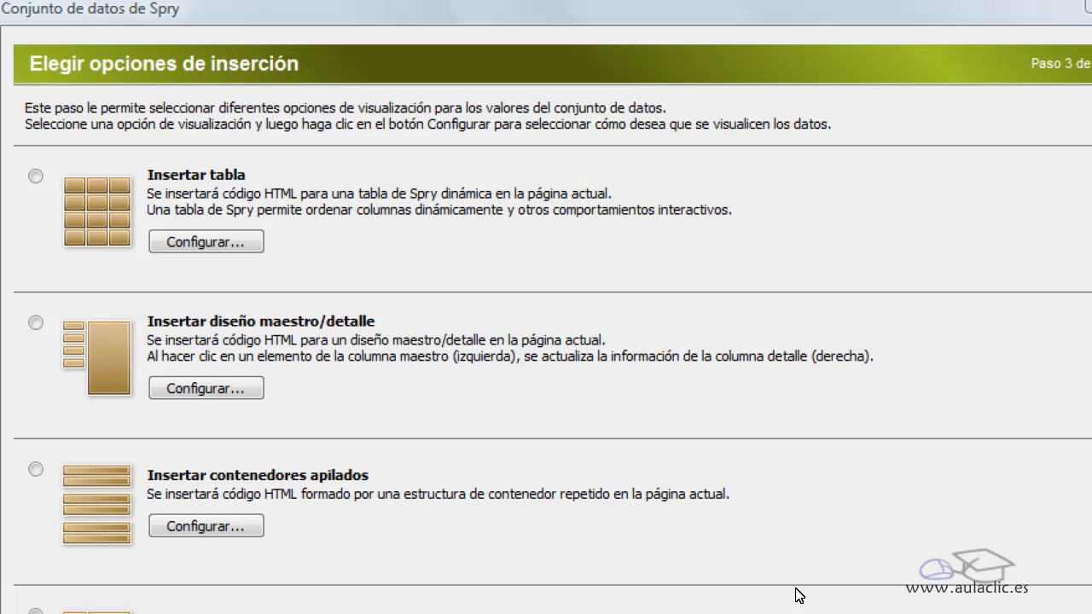
click(36, 178)
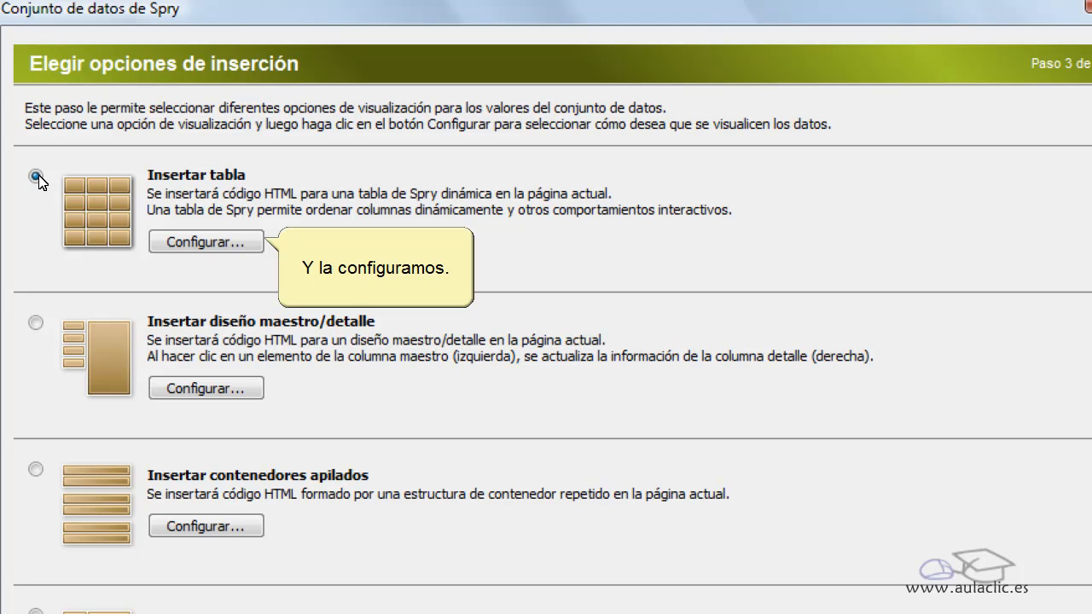
click(206, 243)
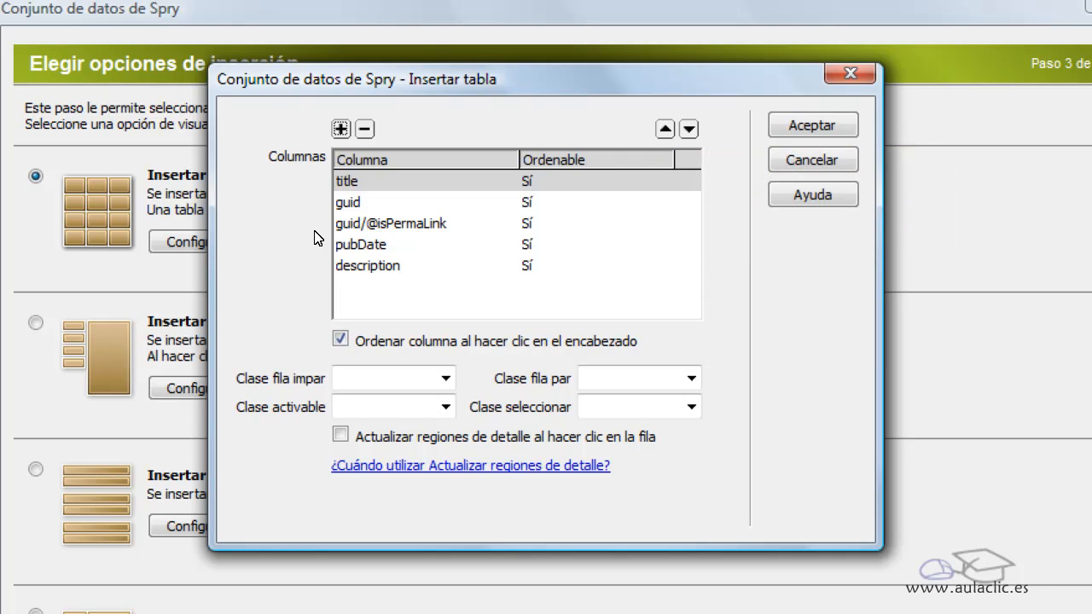
click(348, 205)
click(364, 129)
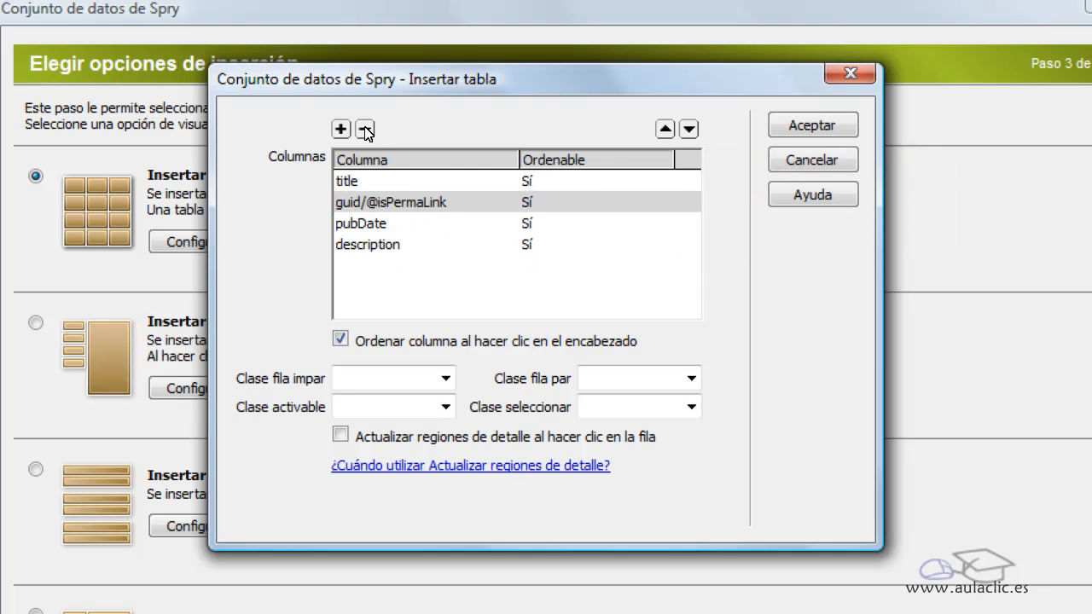
click(364, 129)
click(362, 225)
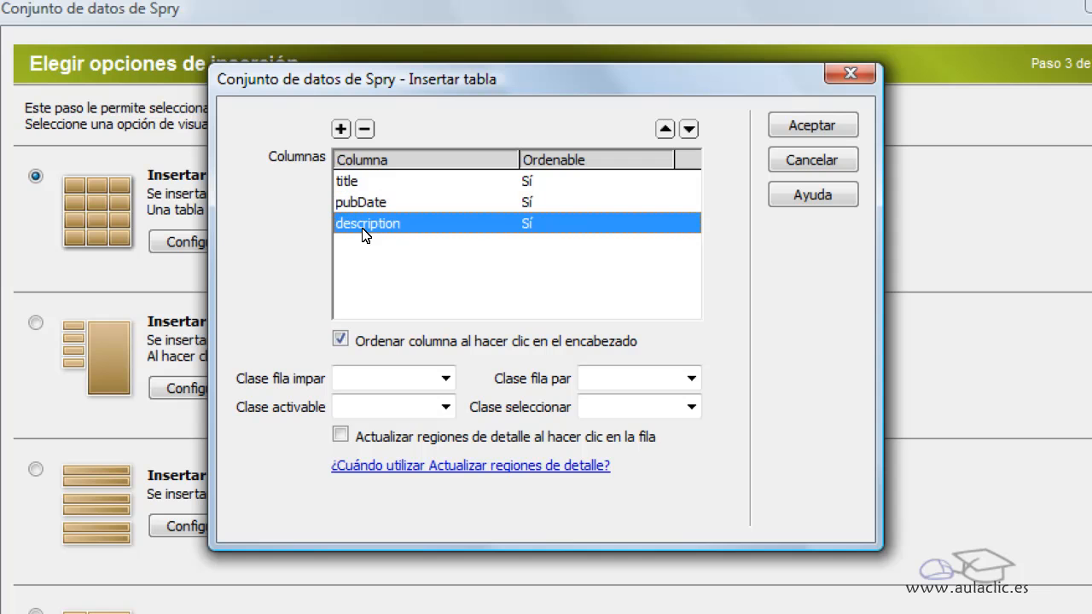
click(364, 129)
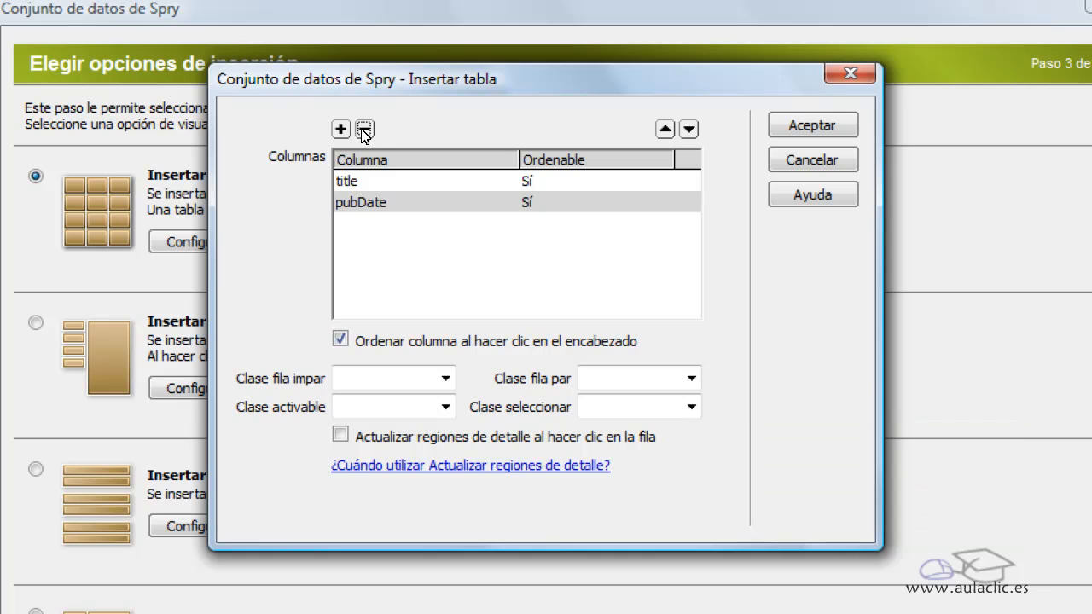
Make row clicks update the detail regions, accept the table settings and finish the data set wizard.
click(340, 435)
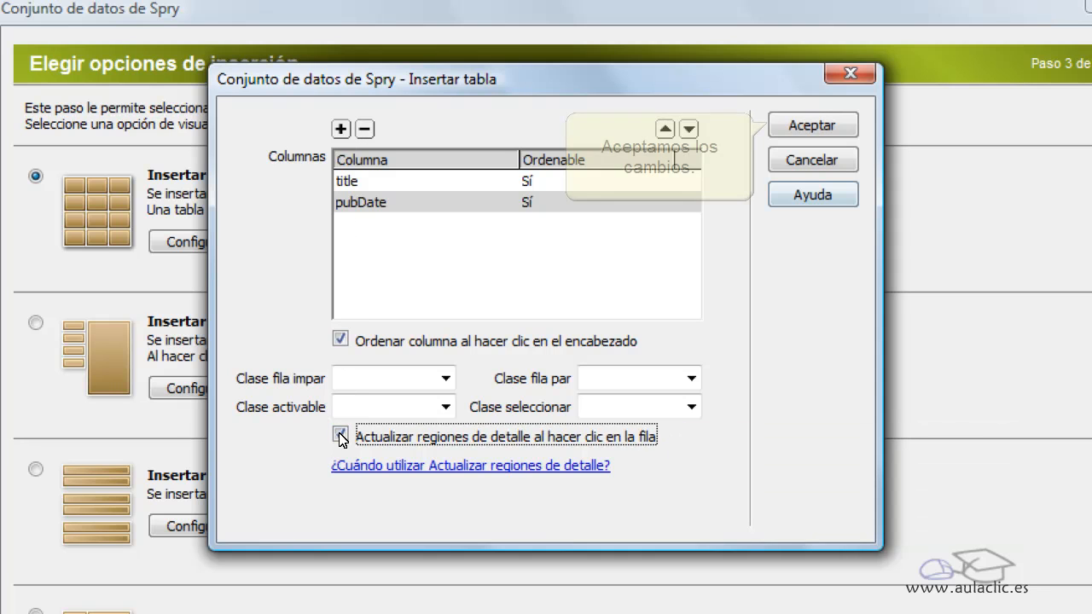
click(774, 128)
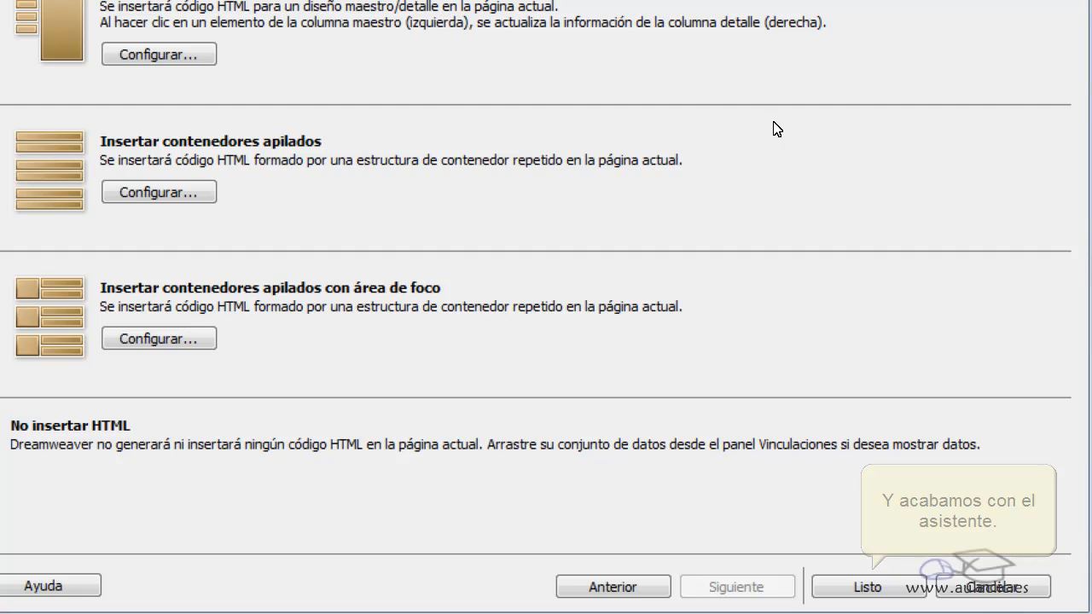
click(916, 585)
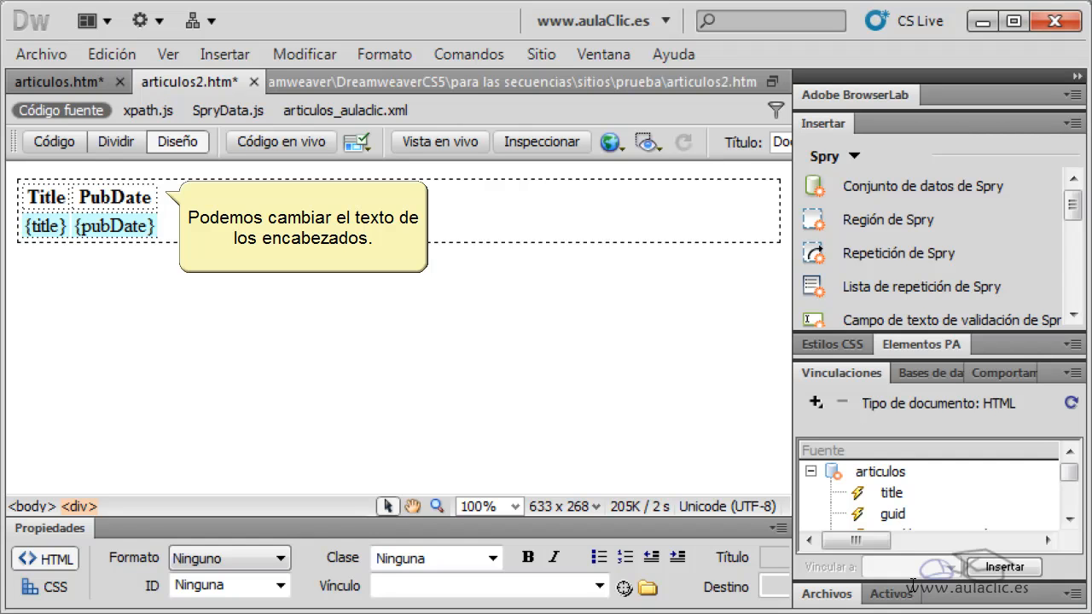
Rename the table headings Title and PubDate as Título and Fecha.
double_click(45, 194)
text(Título)
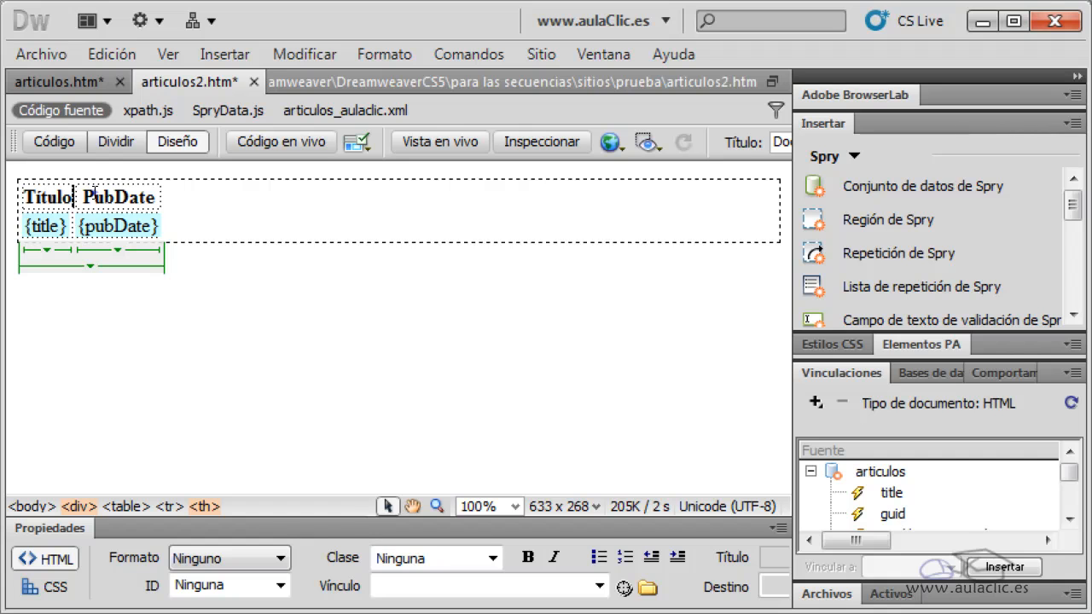
double_click(96, 196)
text(Fecha)
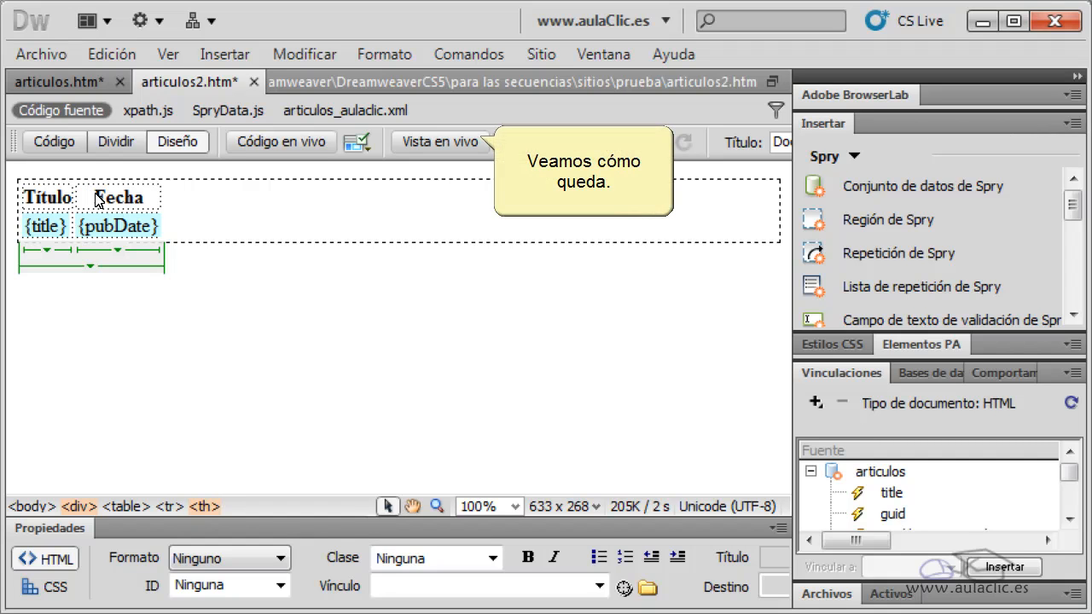
Preview the page live, try sorting the table by Título and by Fecha, and return to the design.
click(420, 144)
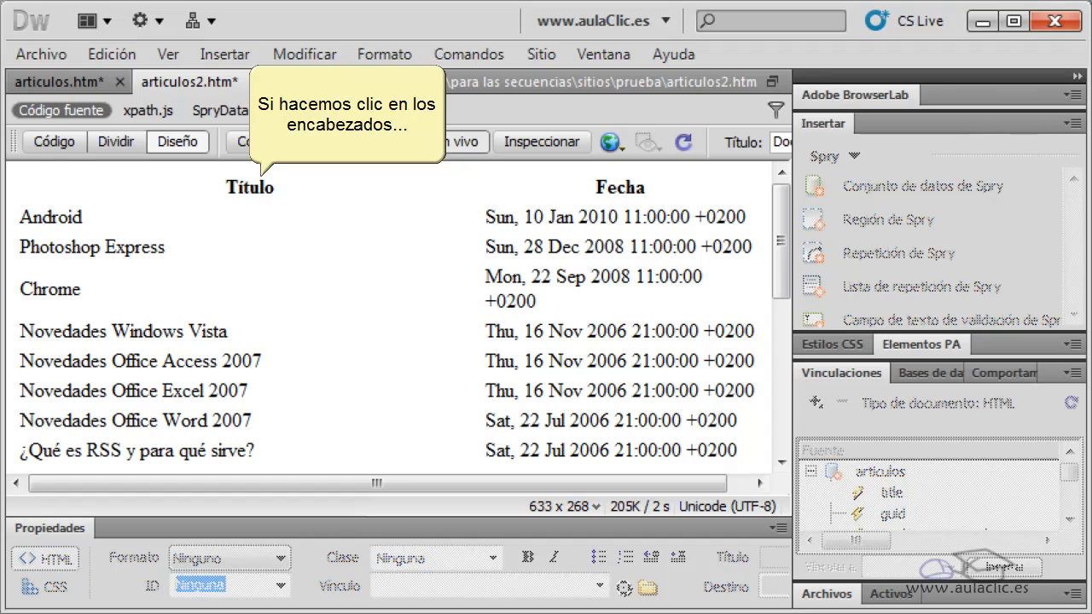
click(239, 189)
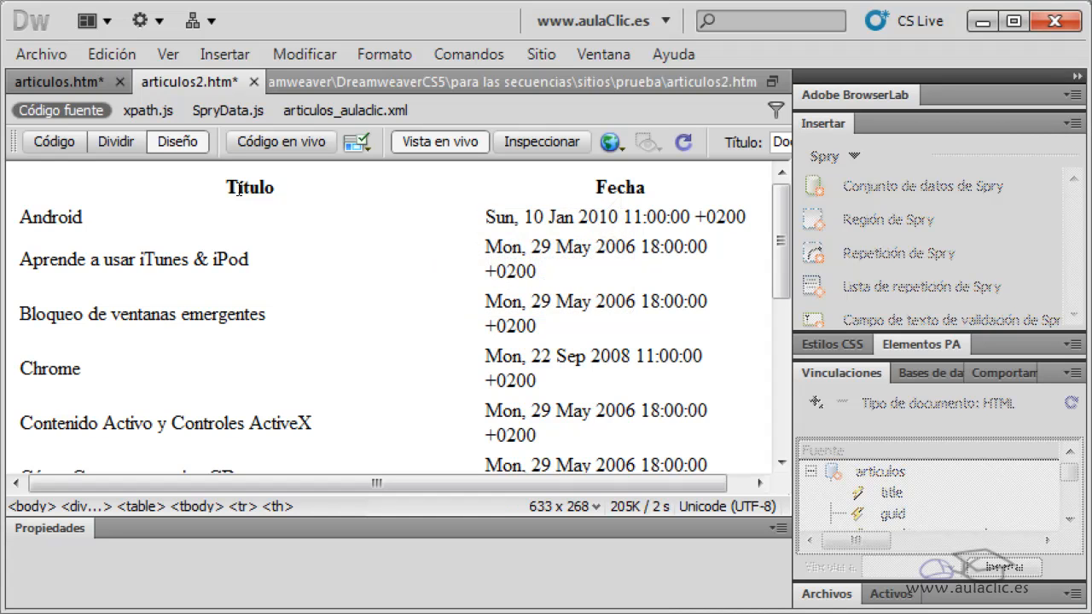
click(602, 187)
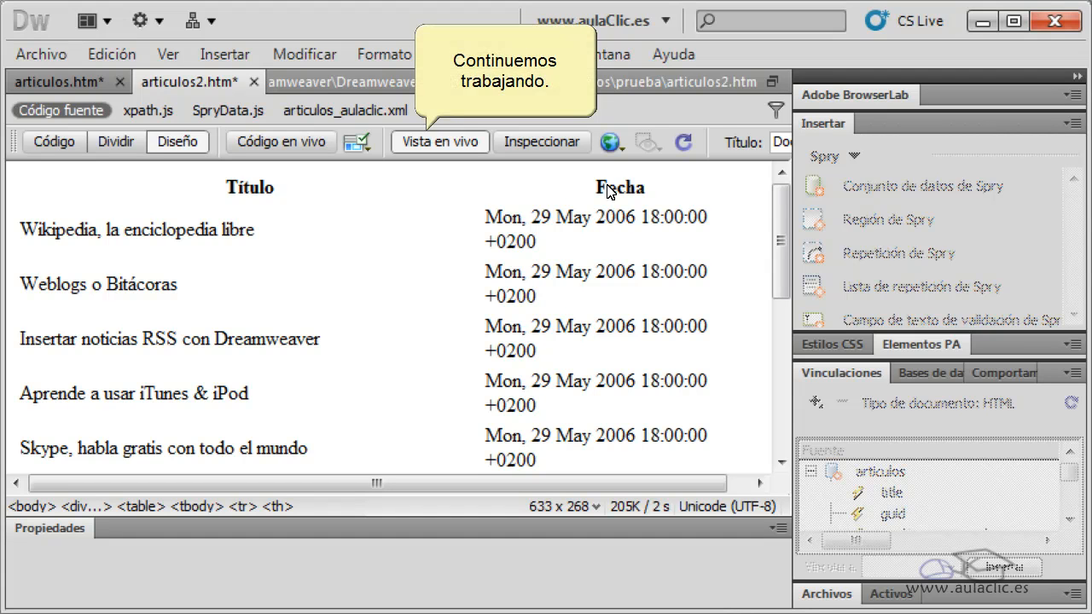
click(455, 145)
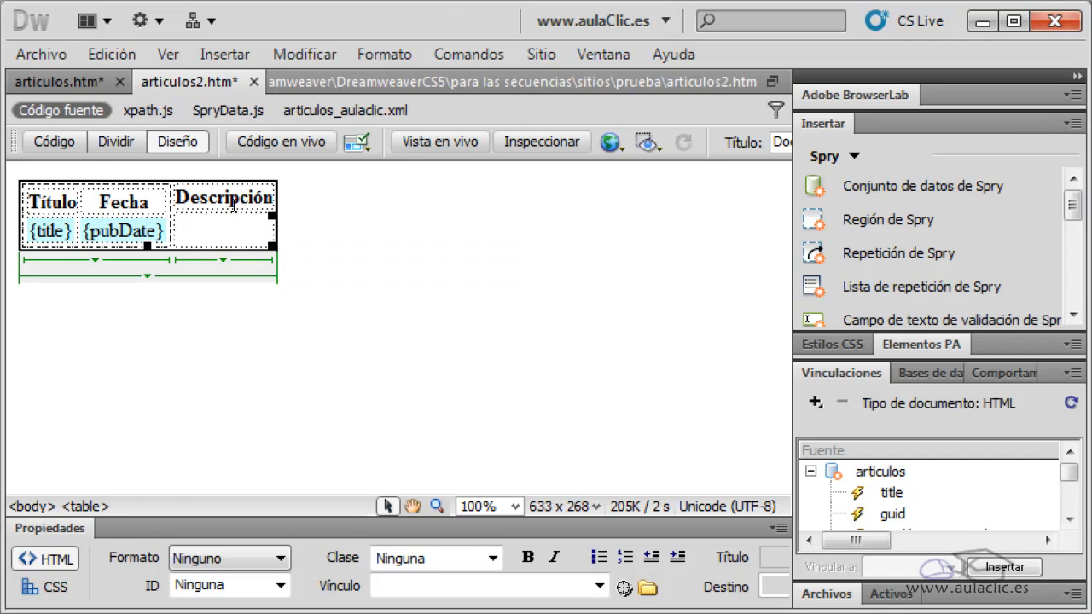
Insert a DIV Spry detail region for articulos in the empty cell below Descripción and replace its placeholder text with the description field.
click(238, 236)
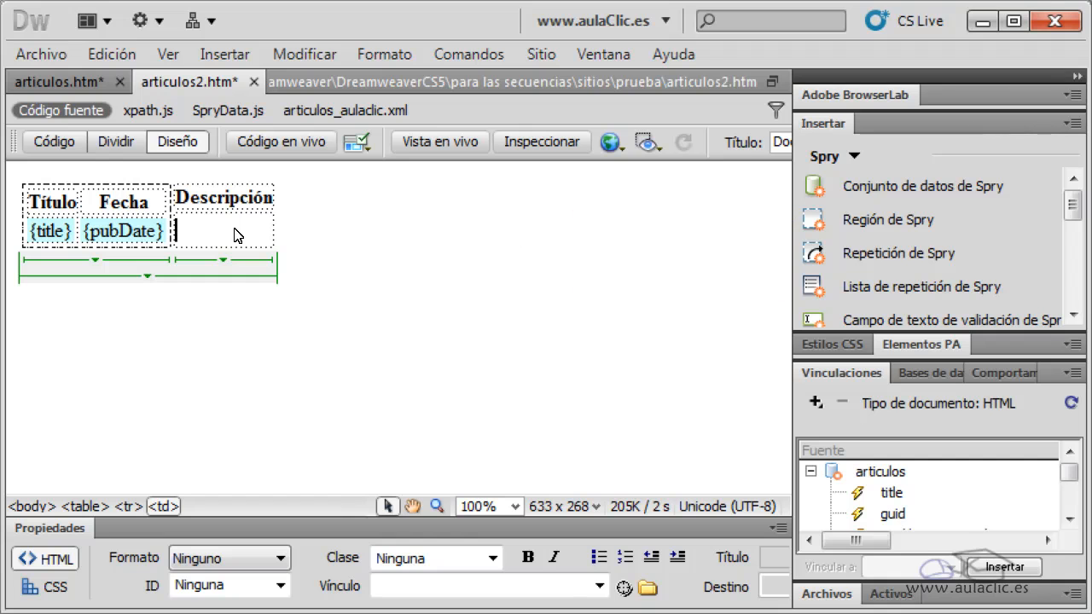
click(889, 222)
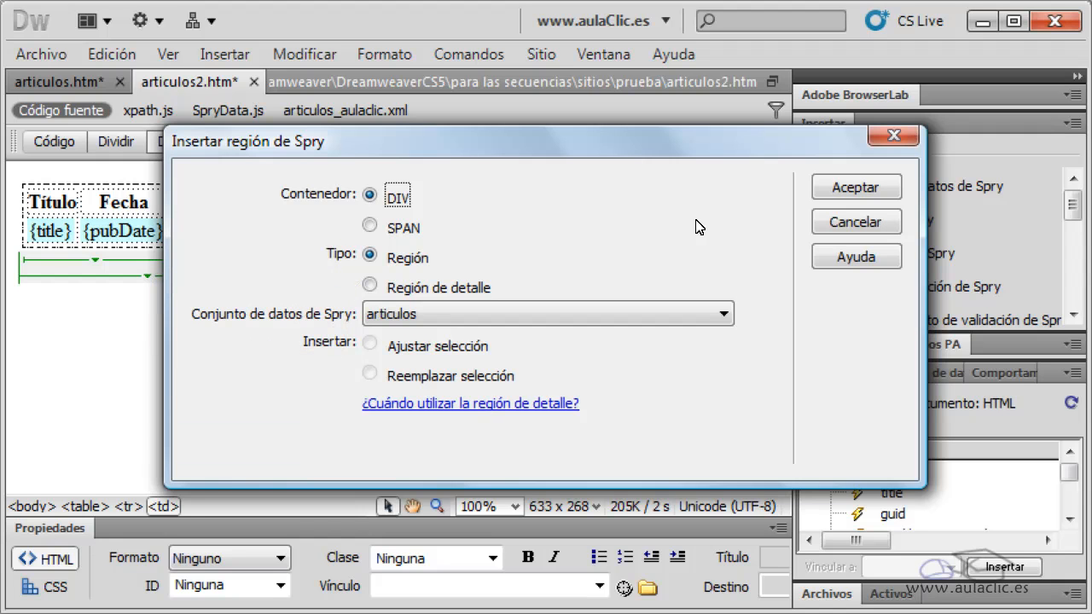
click(370, 286)
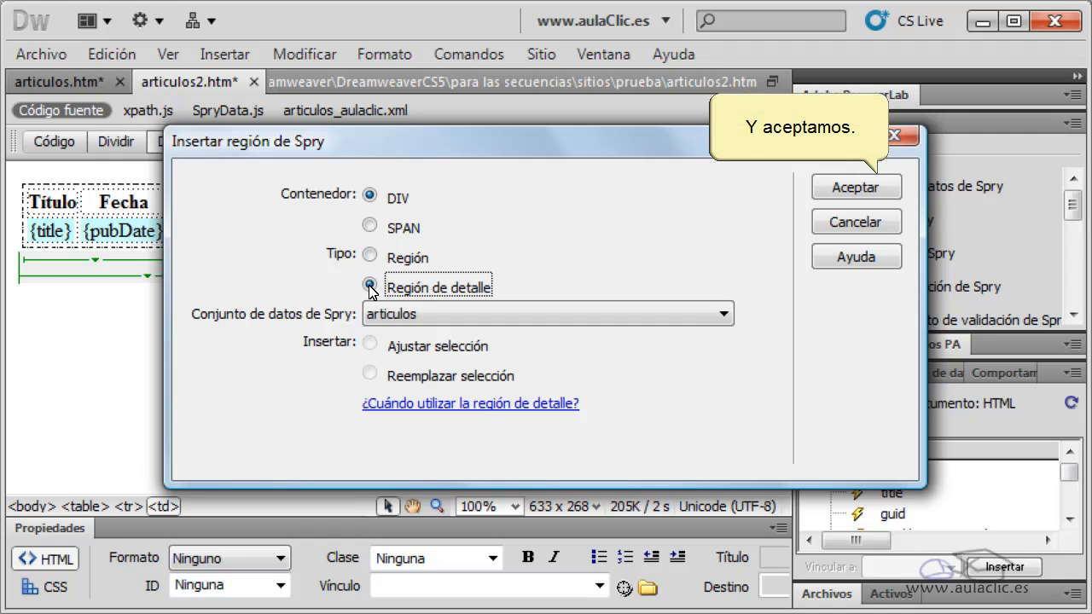
click(847, 184)
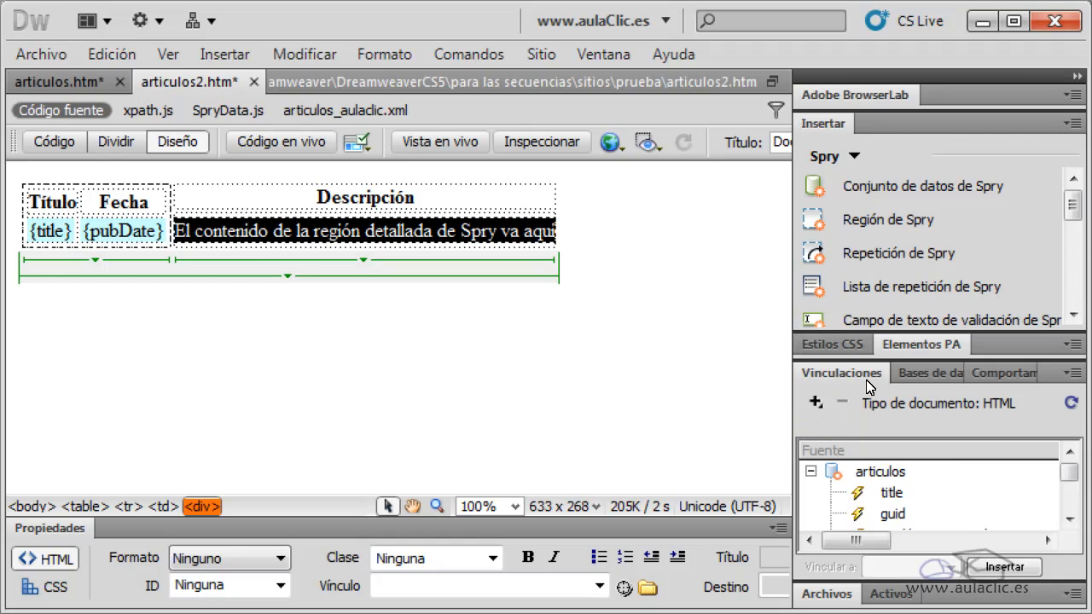
drag(887, 385, 426, 234)
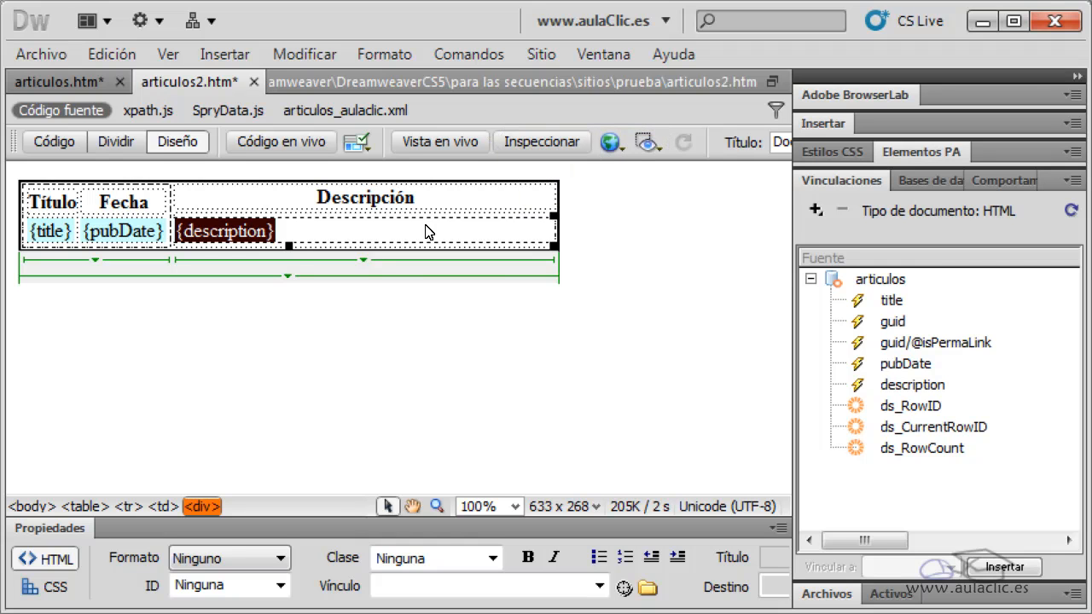
Preview the page live and check the descriptions shown for Android and Photoshop Express.
click(465, 143)
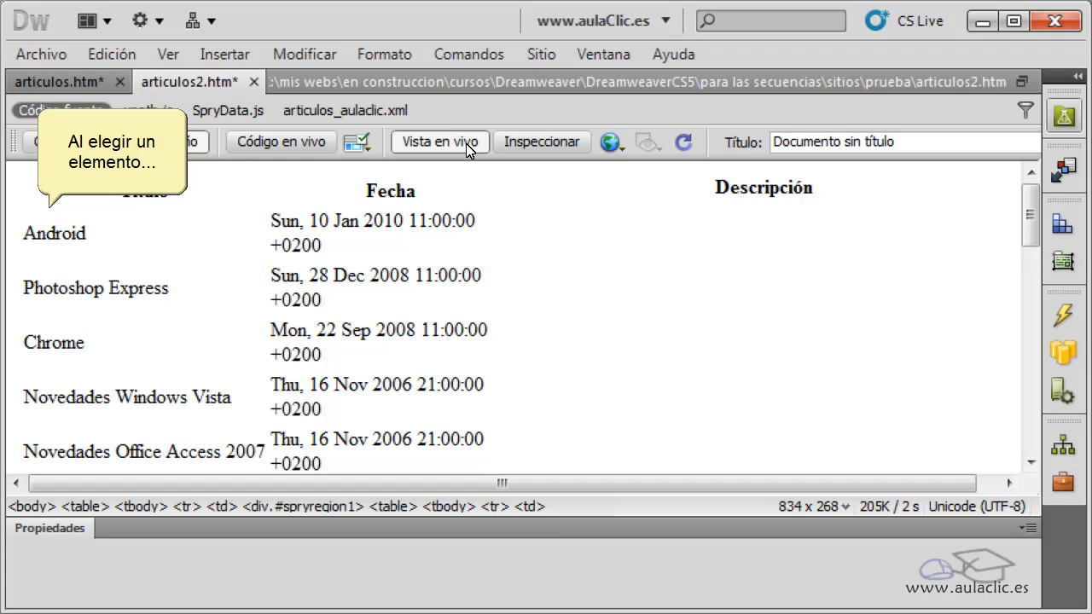
click(67, 240)
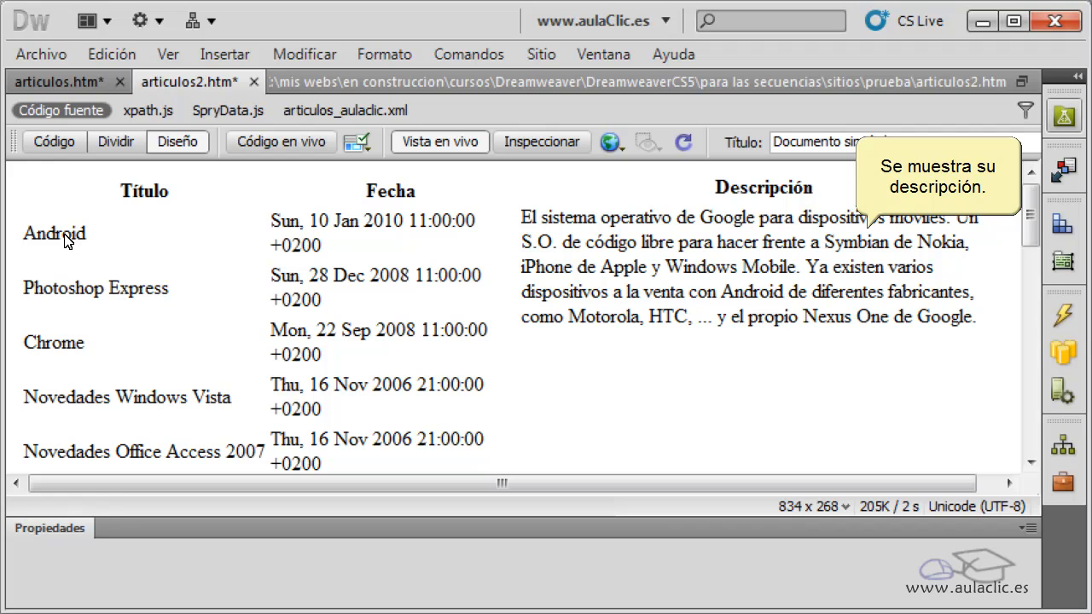
click(92, 291)
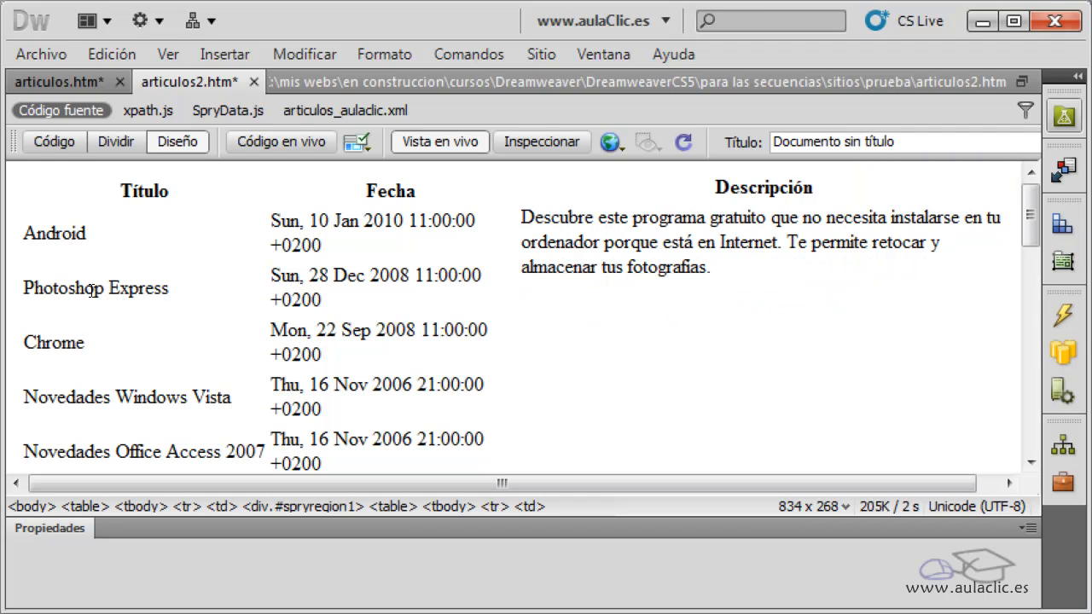